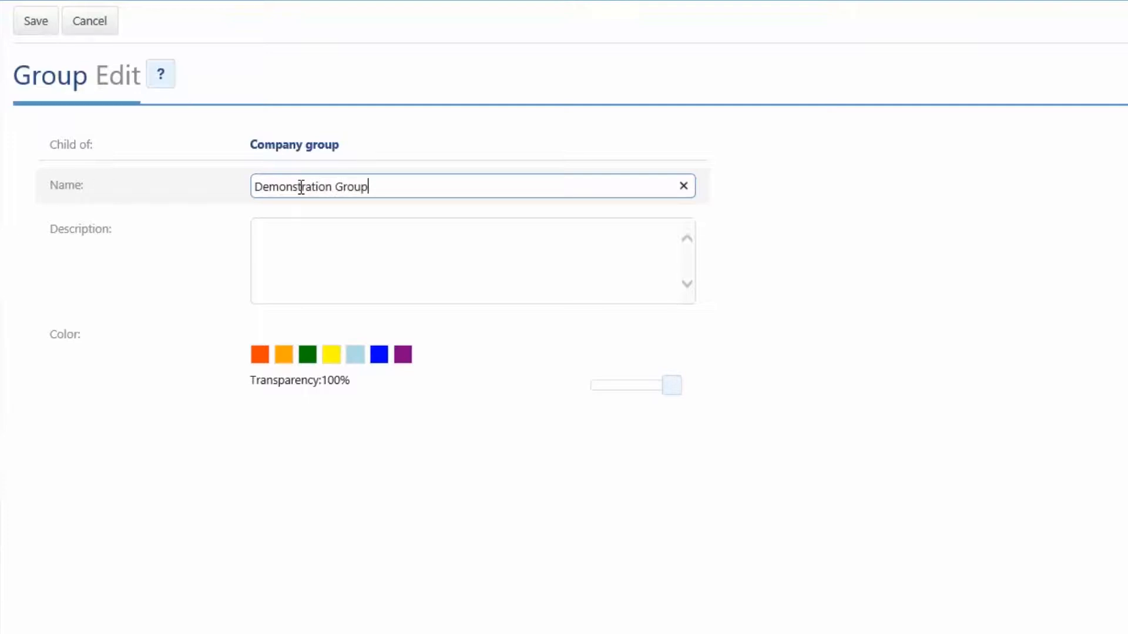
# Give Demonstration Group the description "Demonstrate creating Group" and save the group
pyautogui.click(312, 252)
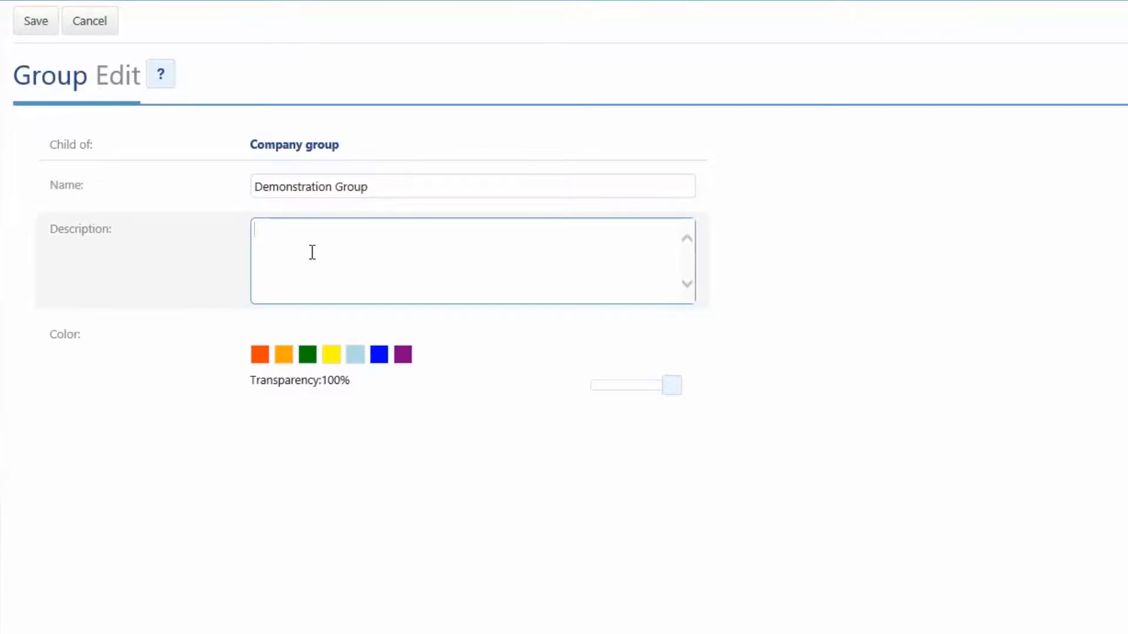
pyautogui.write('Demo')
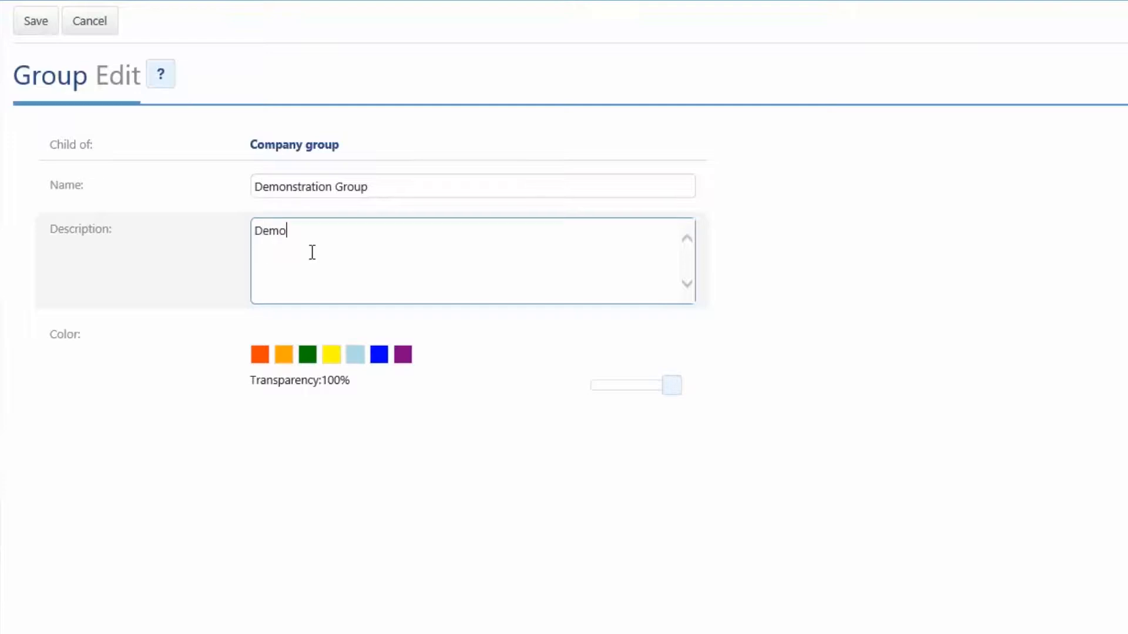
pyautogui.write('nstrate creating Group')
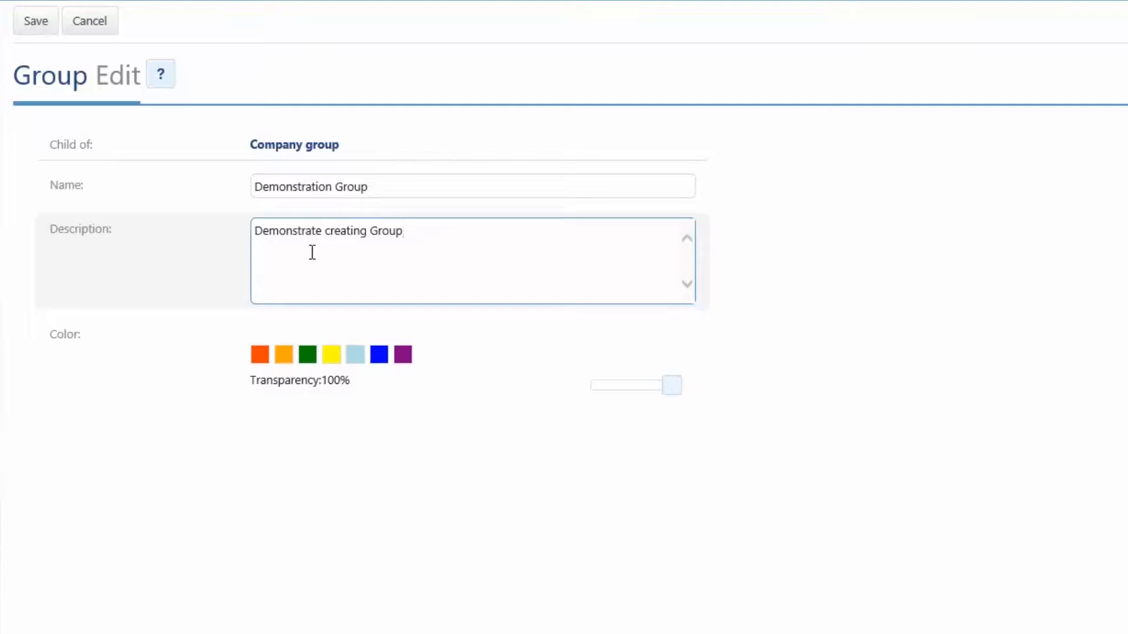
pyautogui.click(307, 356)
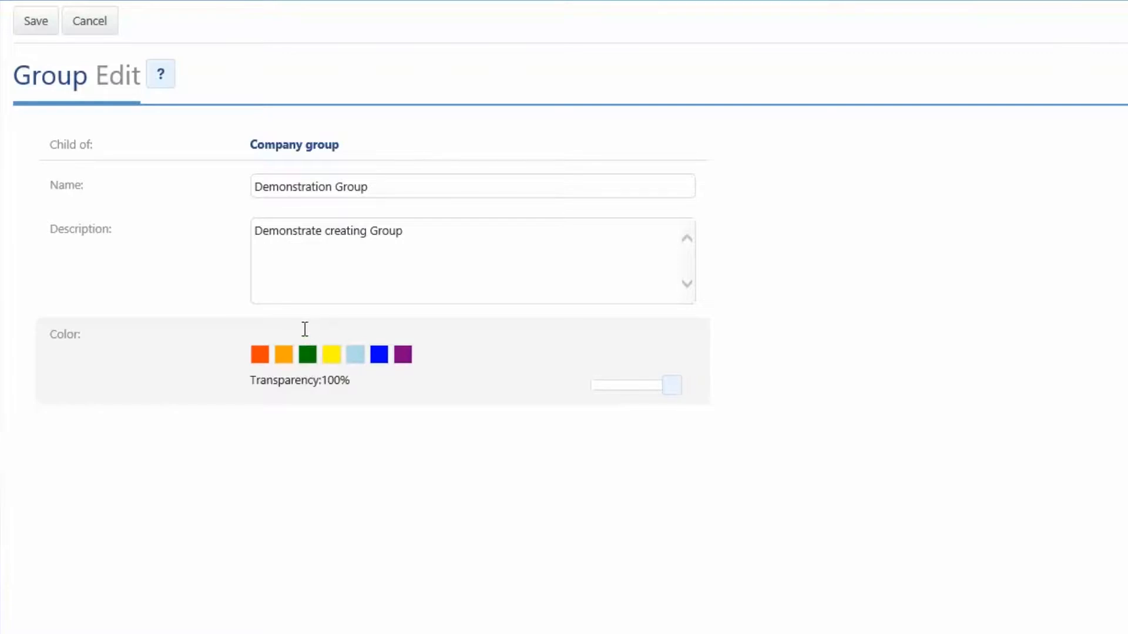
pyautogui.click(305, 329)
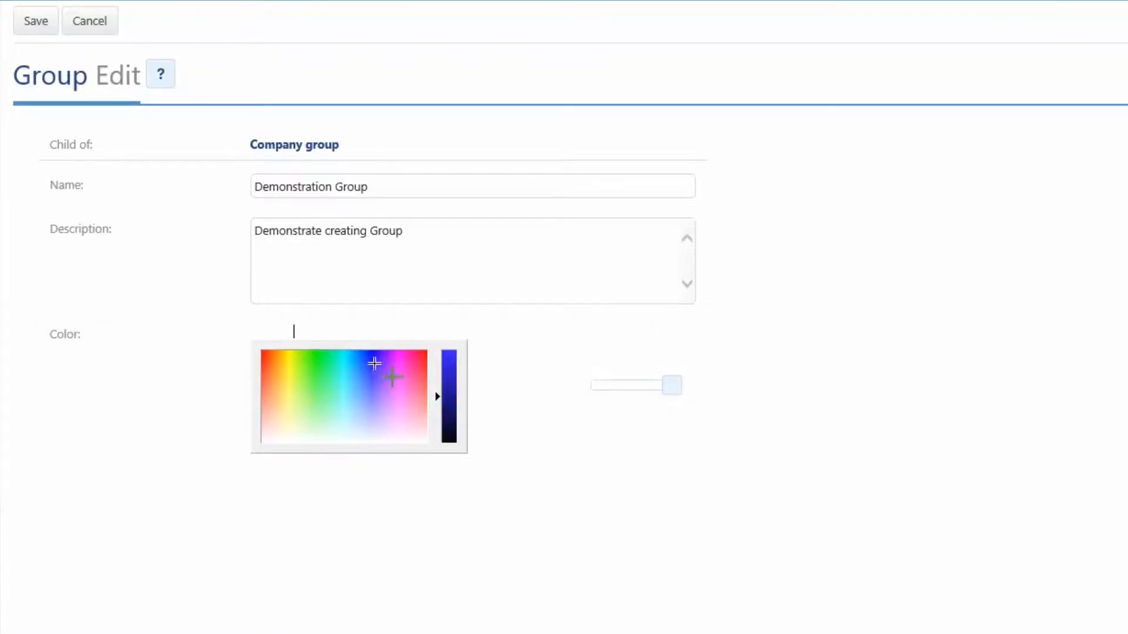
pyautogui.click(515, 453)
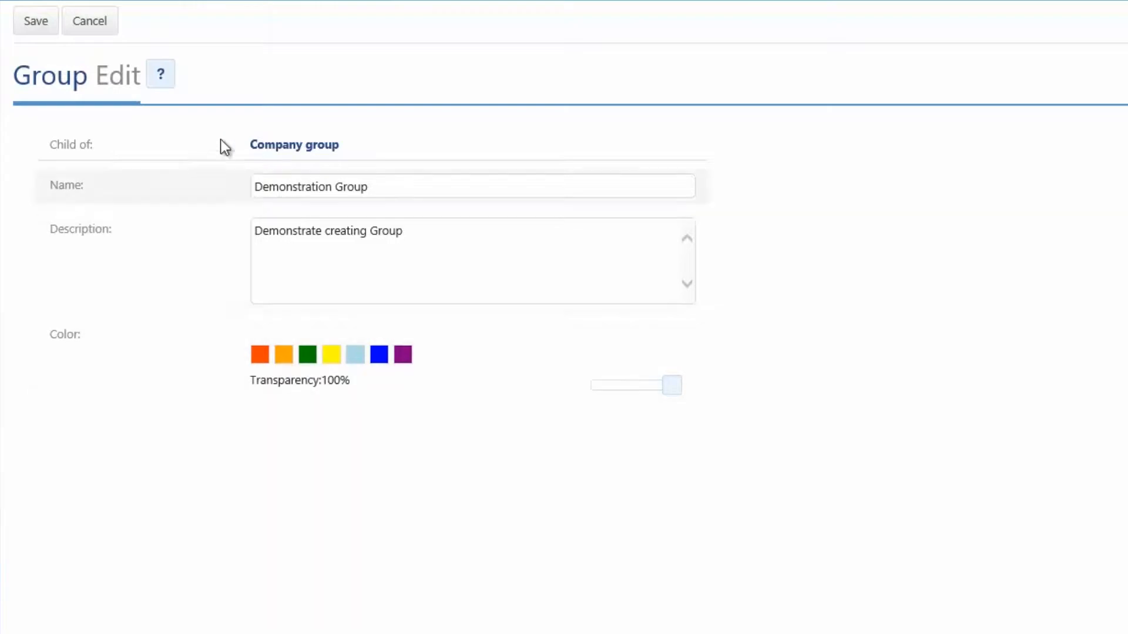
pyautogui.click(31, 29)
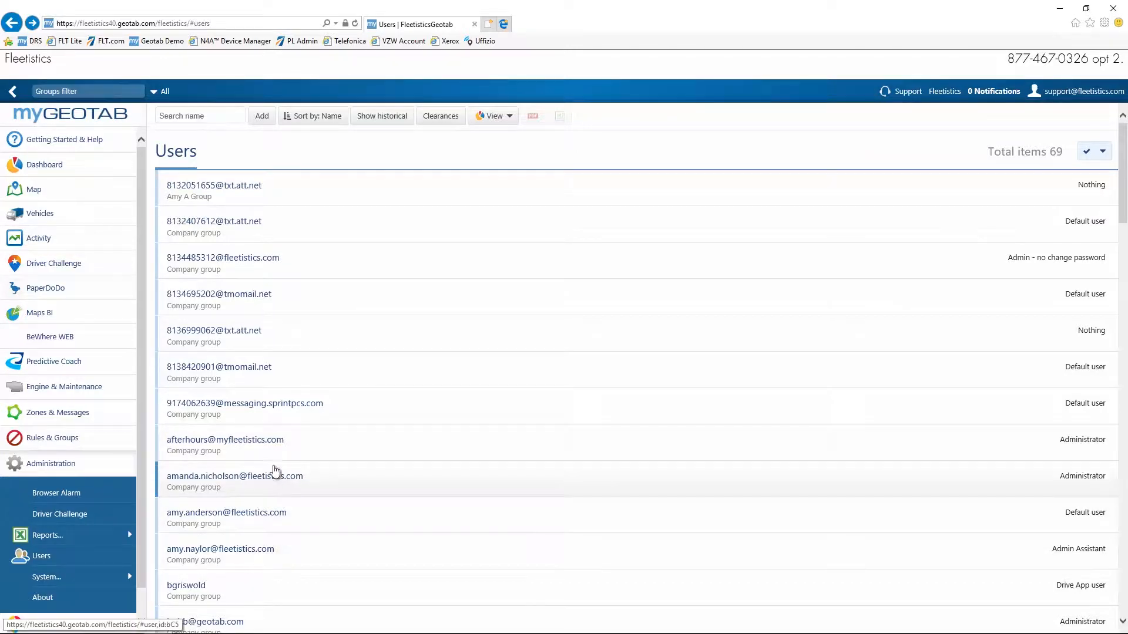
# Open the listed Administrator user whose address follows the afterhours account, and limit data access to the fifth group in the Fleetistics folder
pyautogui.click(272, 483)
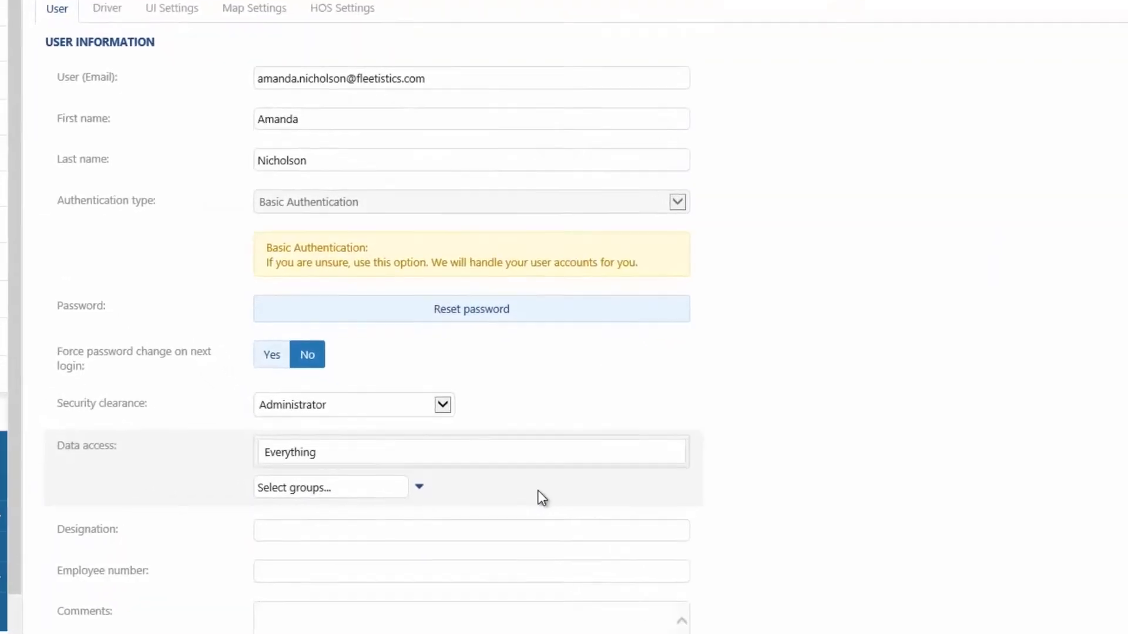
pyautogui.scroll(-1, 457, 499)
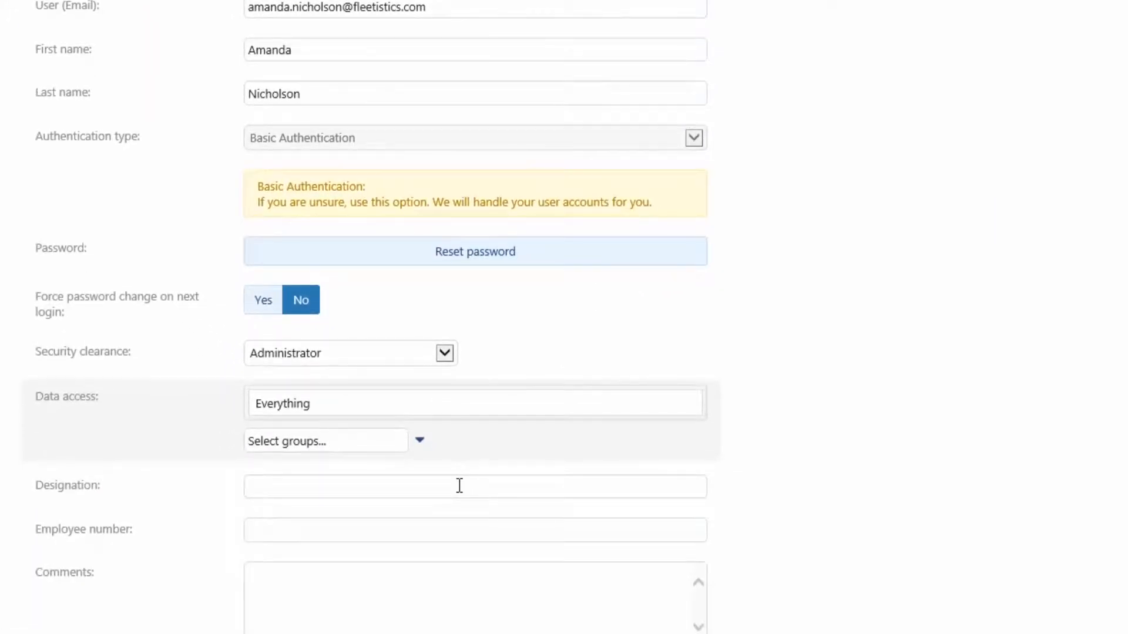
pyautogui.click(419, 440)
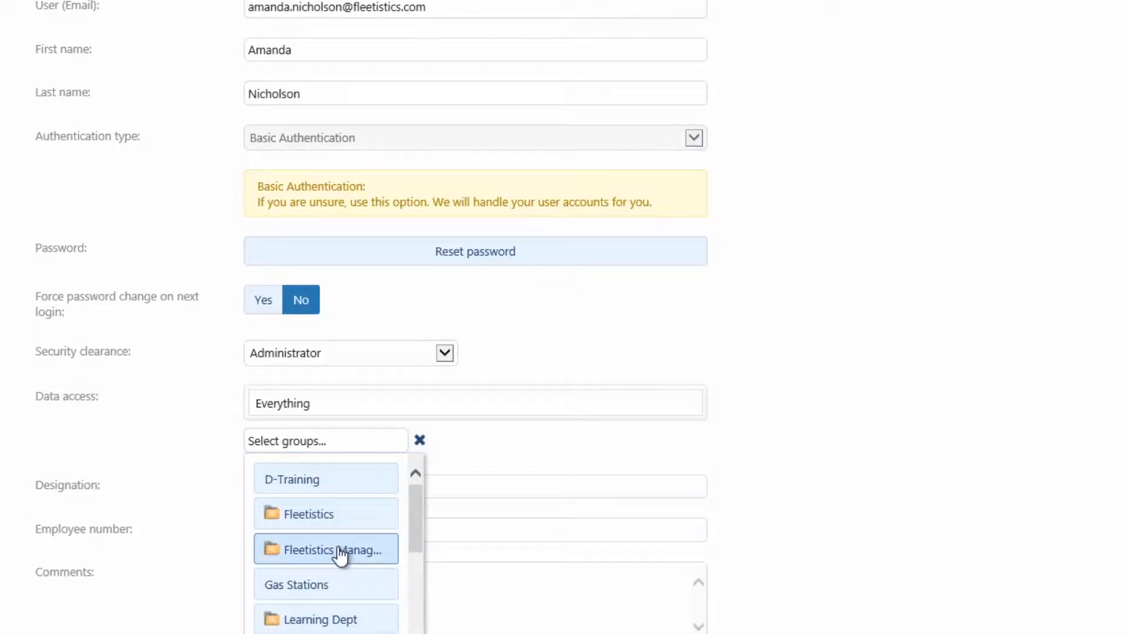
pyautogui.click(325, 518)
pyautogui.scroll(-2, 337, 558)
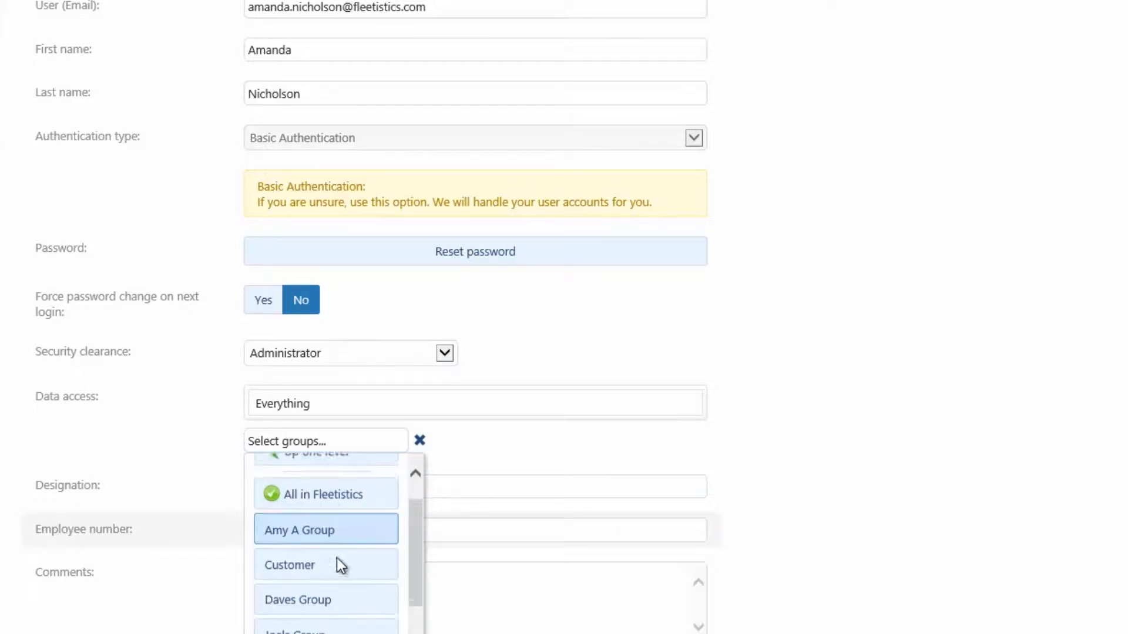
pyautogui.scroll(-1, 340, 565)
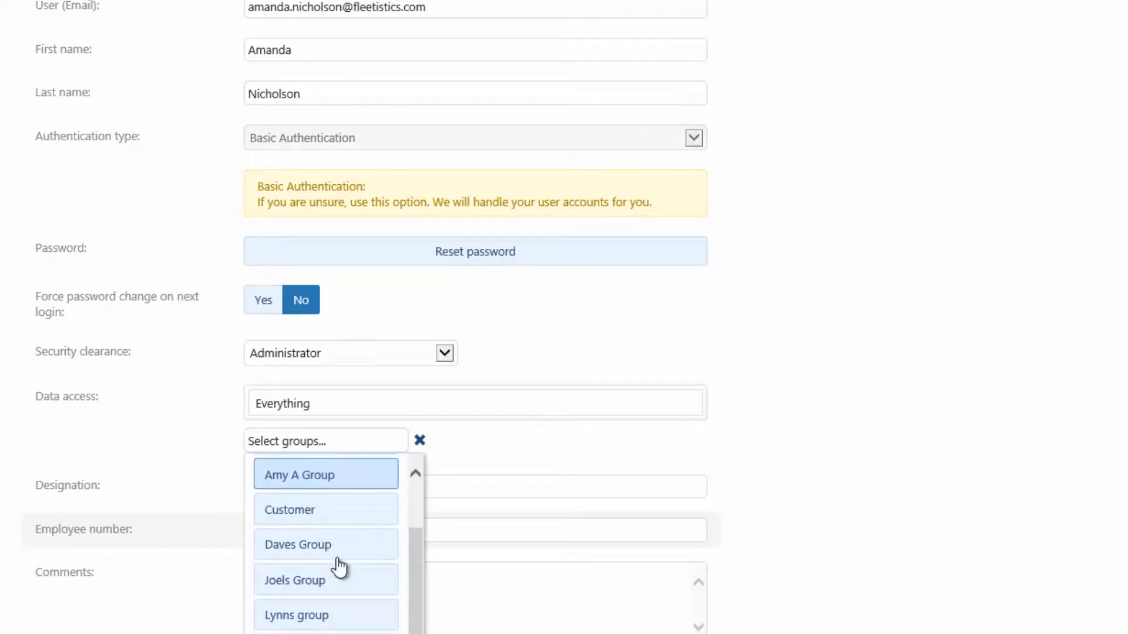
pyautogui.click(317, 615)
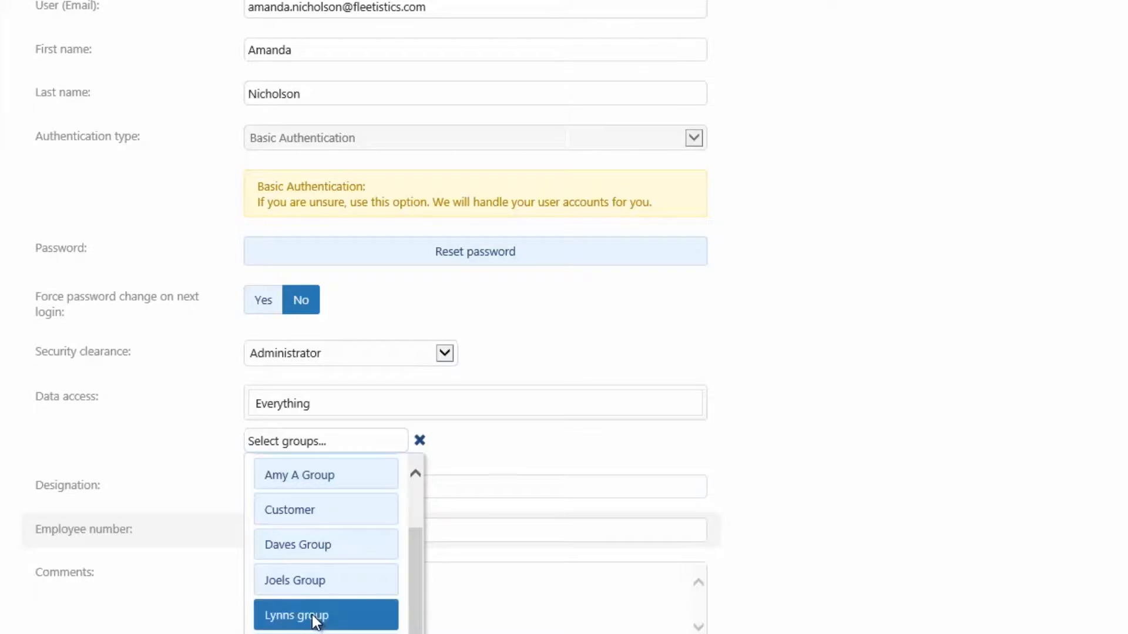
pyautogui.click(774, 498)
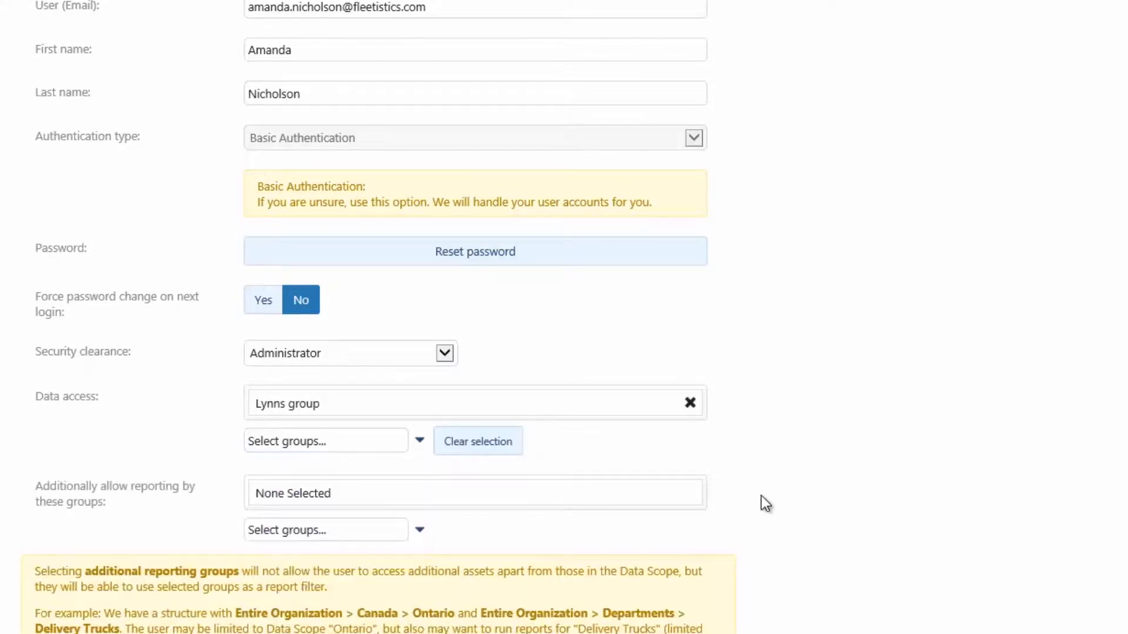
# Add the first group in the Fleetistics folder to the same user's data access
pyautogui.click(419, 441)
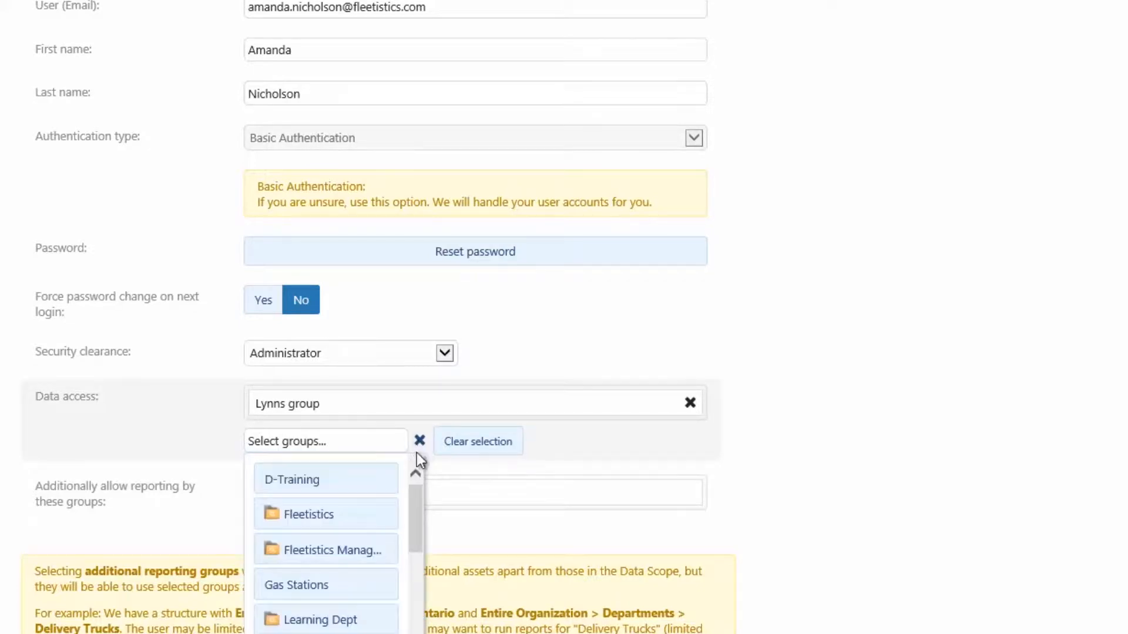
pyautogui.click(353, 522)
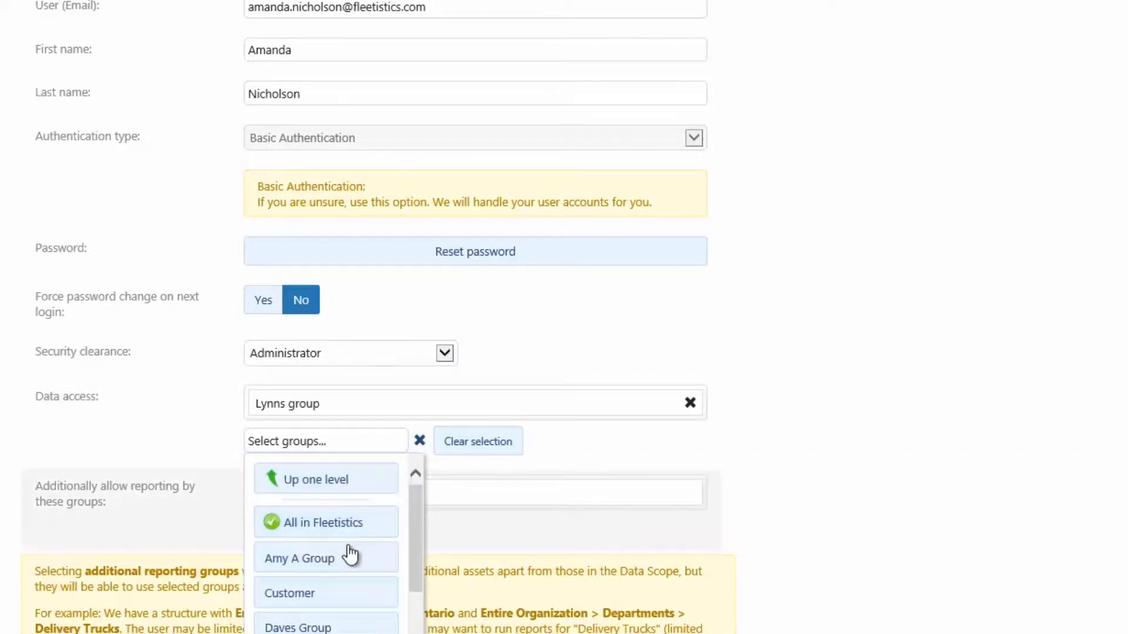
pyautogui.click(350, 557)
pyautogui.click(804, 463)
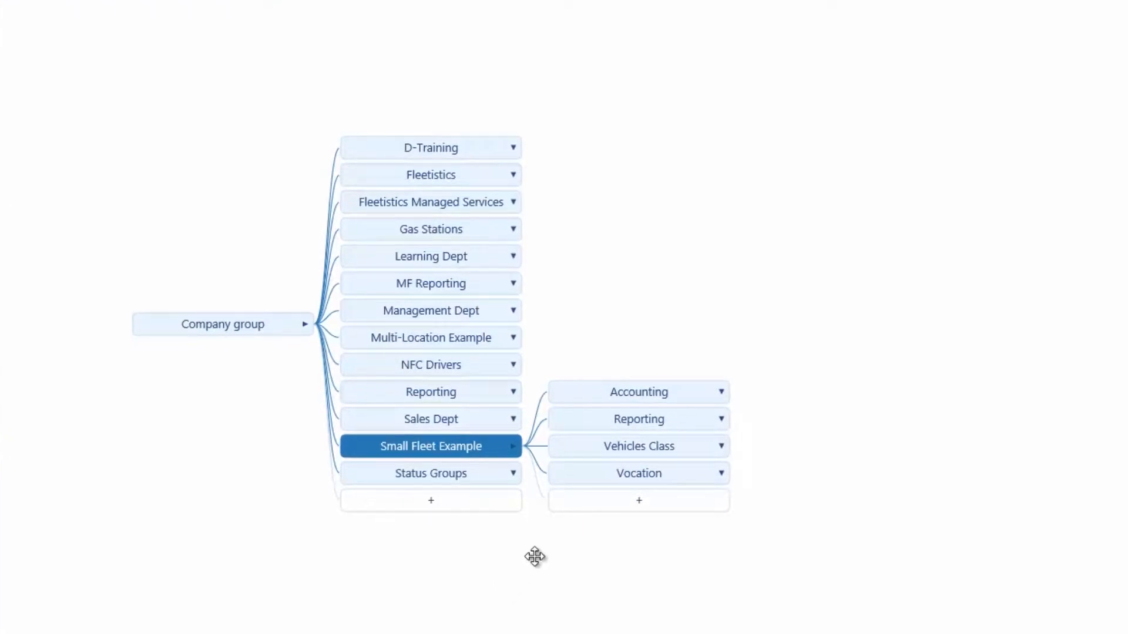
# Expand Vehicles Class under Small Fleet Example in the groups tree and inspect its Light Trucks subgroup
pyautogui.click(581, 453)
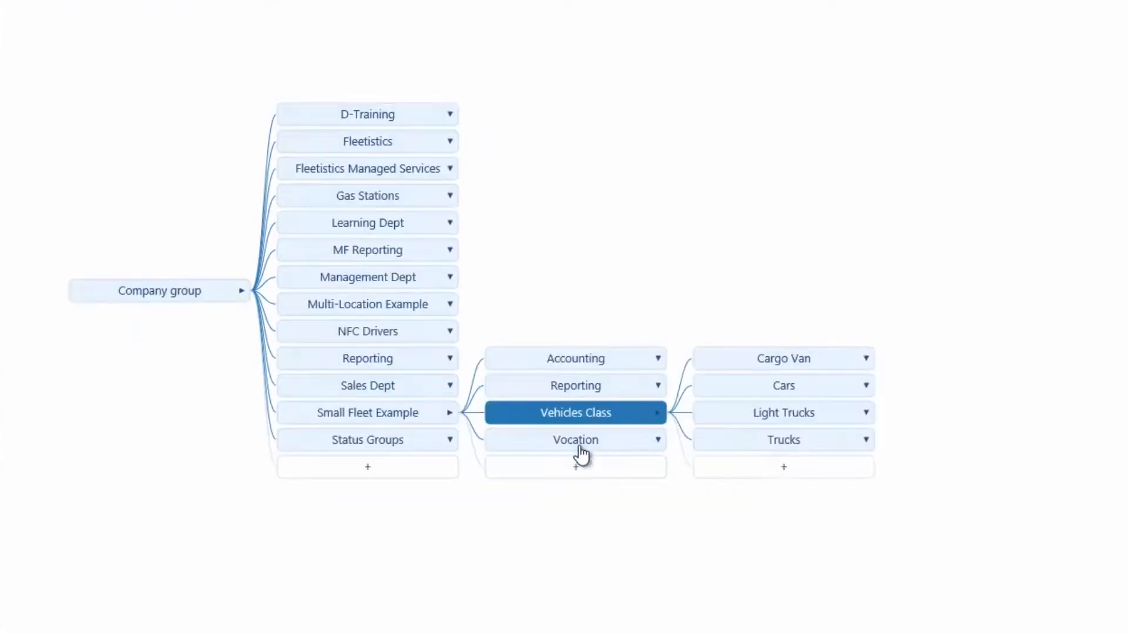
pyautogui.click(839, 421)
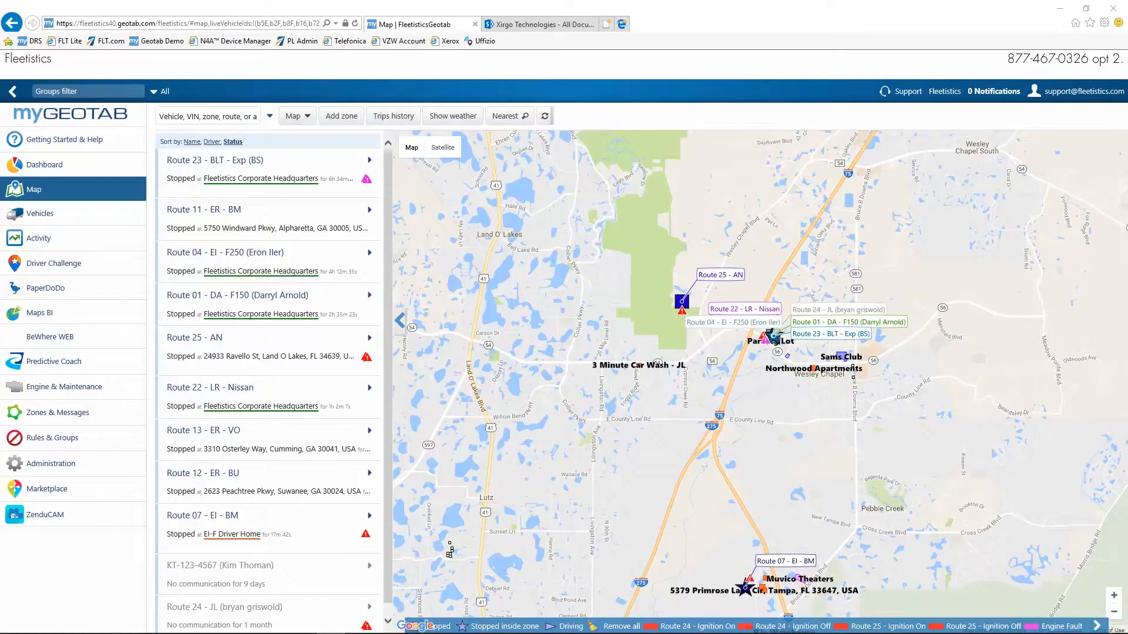
# Open the Groups Tree and compare Small Fleet Example with the Location/Department branch of Multi-Location Example
pyautogui.click(79, 439)
pyautogui.click(58, 511)
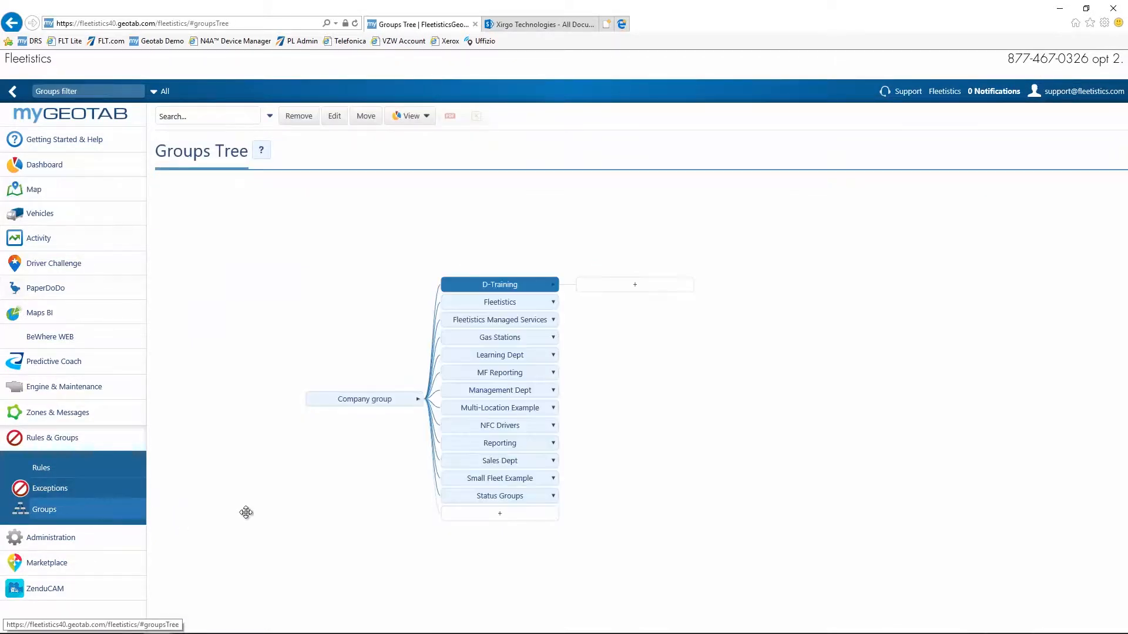
pyautogui.click(526, 479)
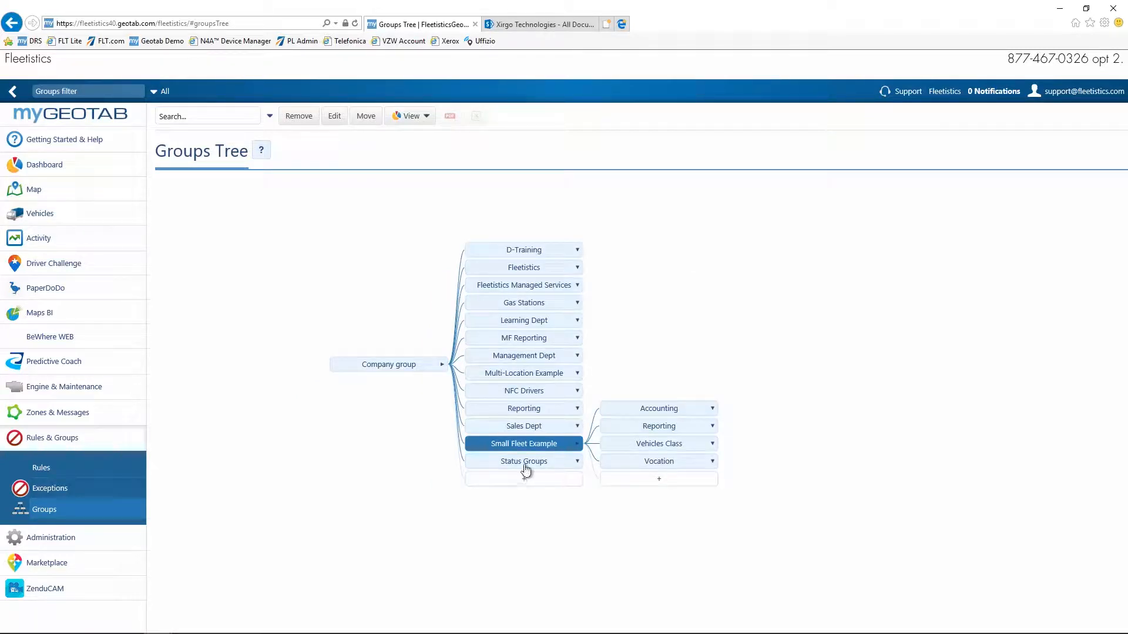
pyautogui.click(518, 373)
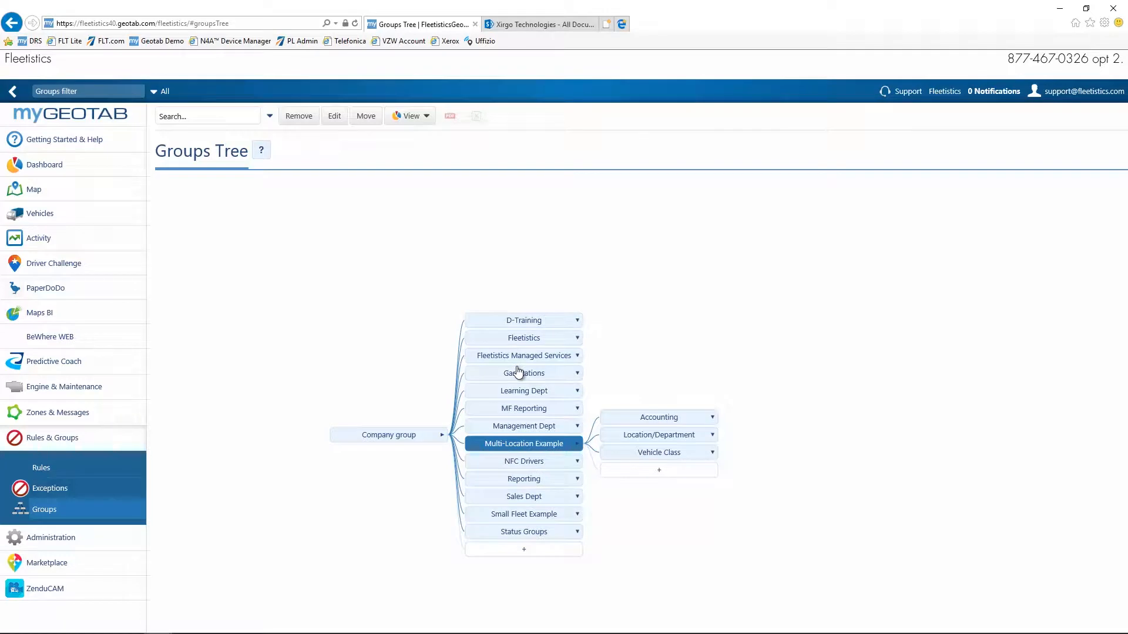
pyautogui.click(625, 438)
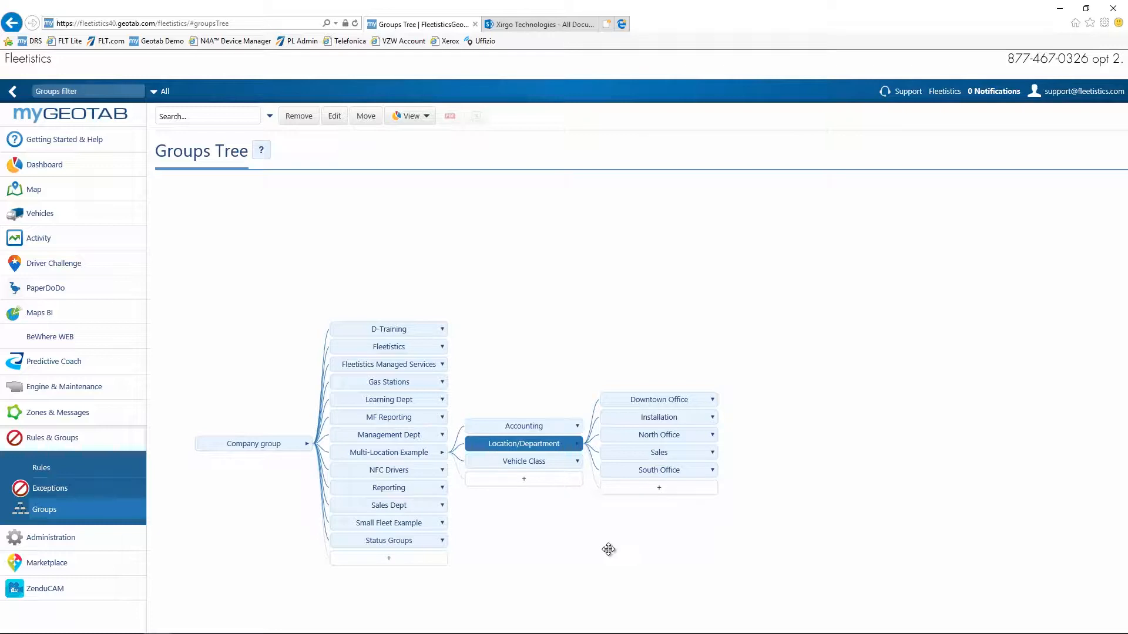
# Examine the Reporting and Vehicles Class branches under Small Fleet Example
pyautogui.click(397, 529)
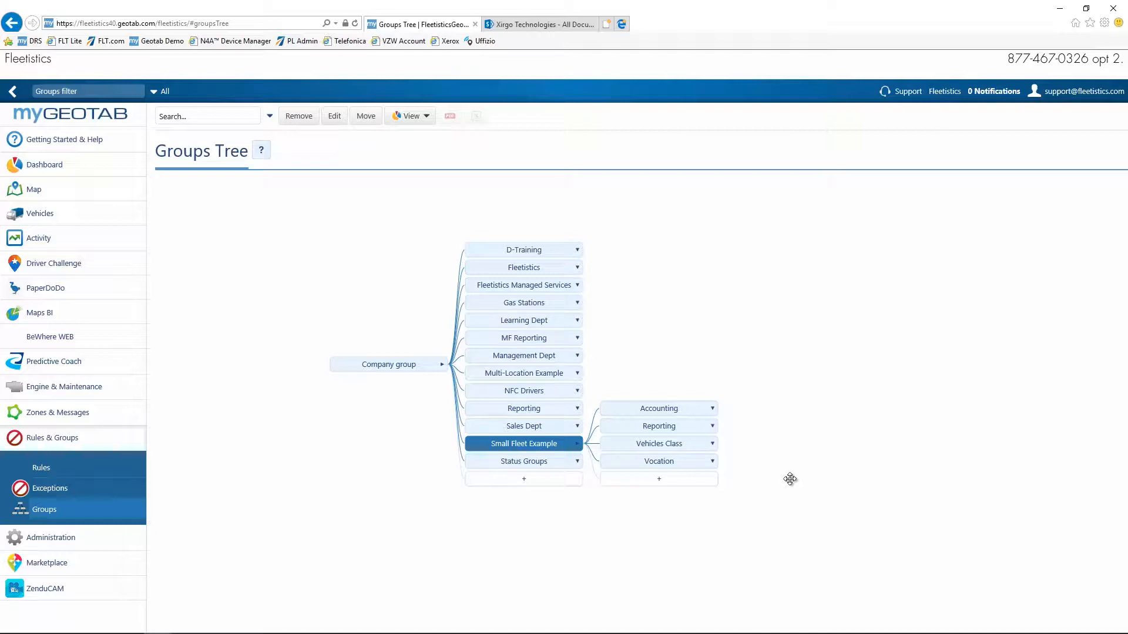
pyautogui.click(675, 429)
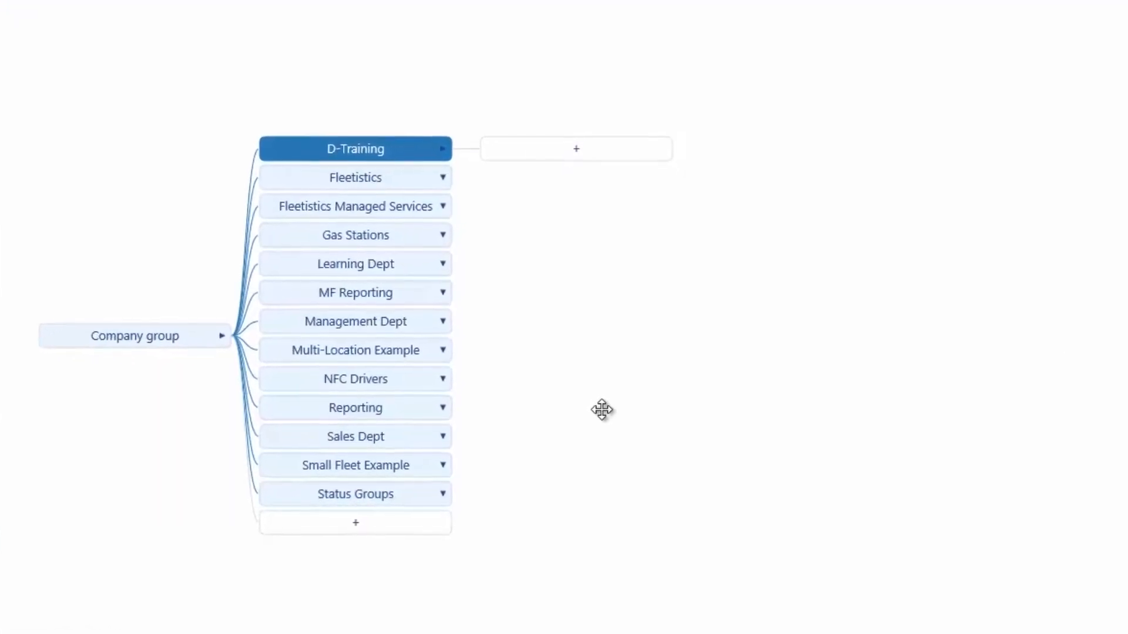
pyautogui.click(366, 464)
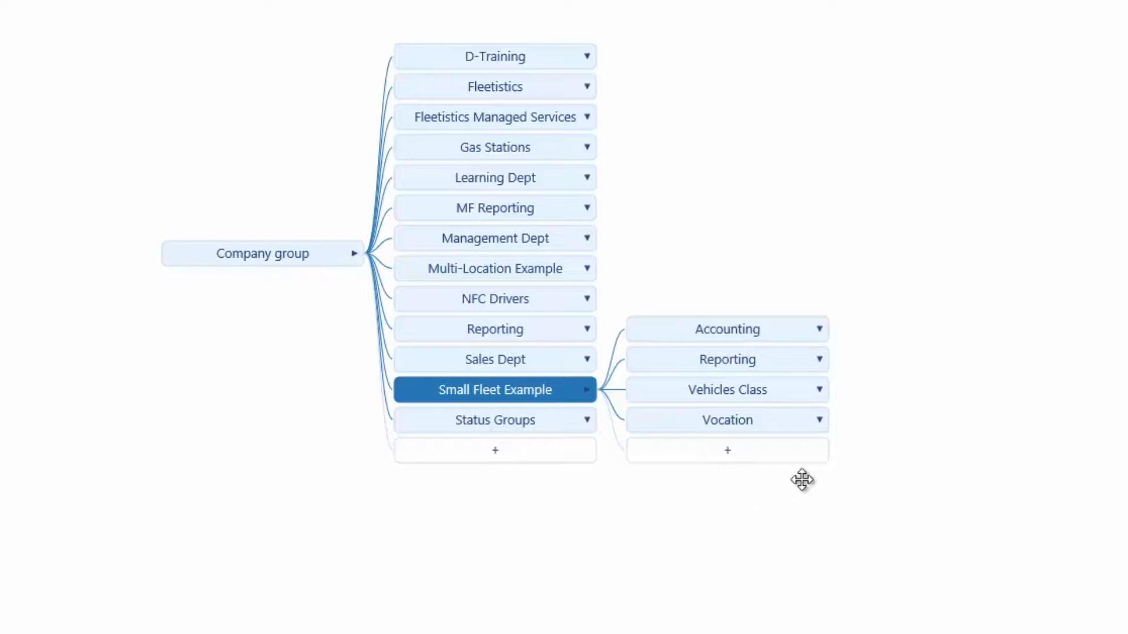
pyautogui.click(784, 394)
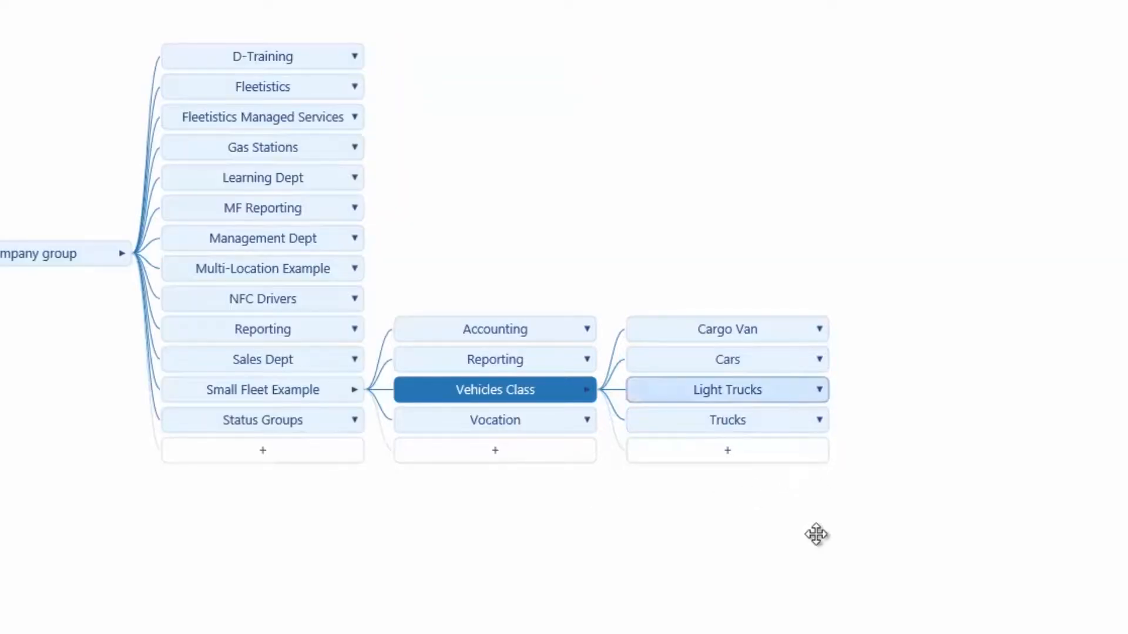
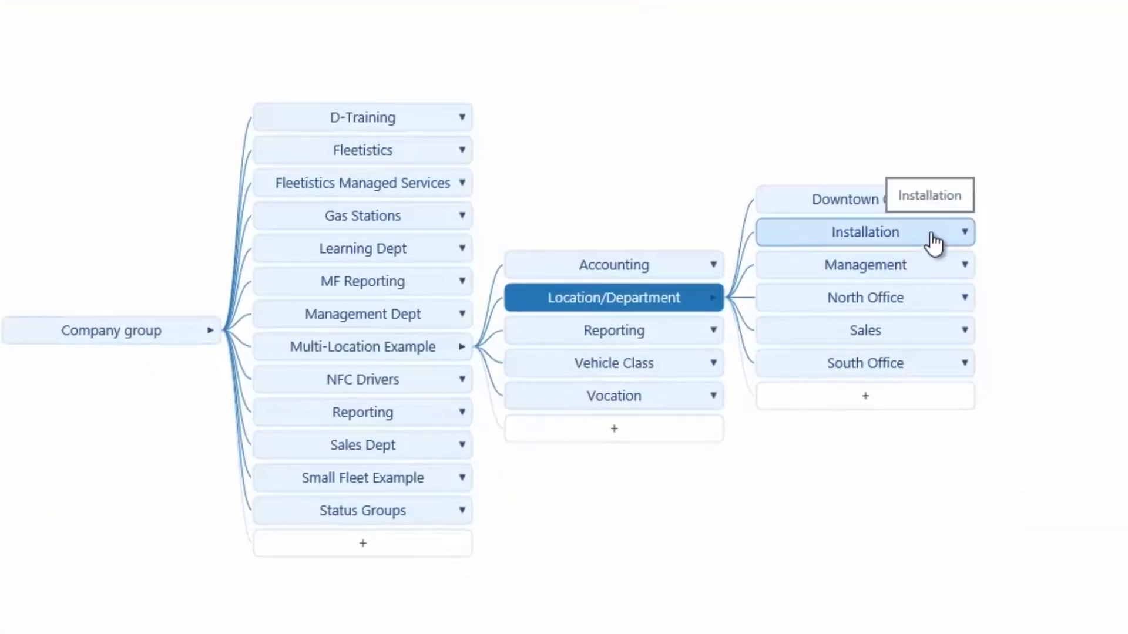
# Try to add a subgroup named Staff under Downtown Office in the Location/Department branch
pyautogui.click(918, 202)
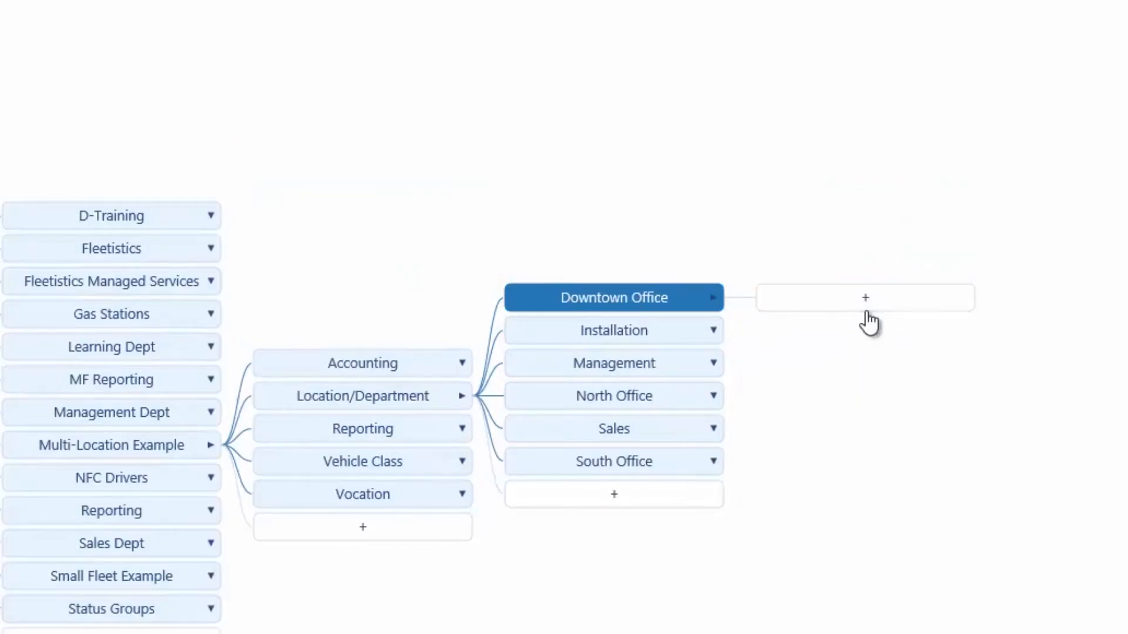
pyautogui.click(866, 305)
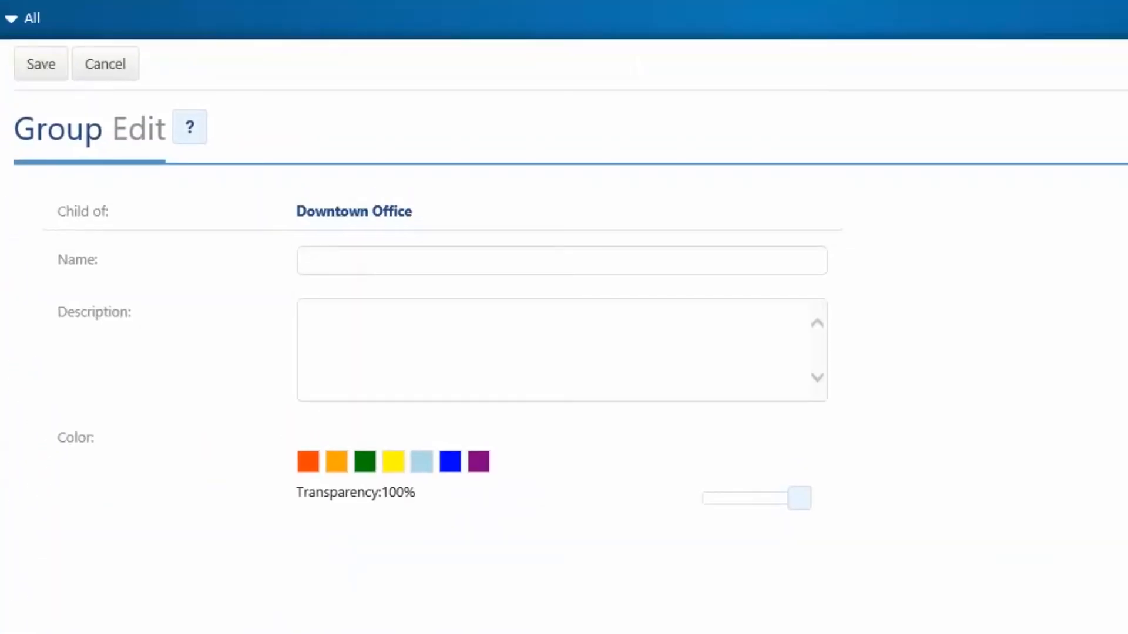
pyautogui.click(322, 262)
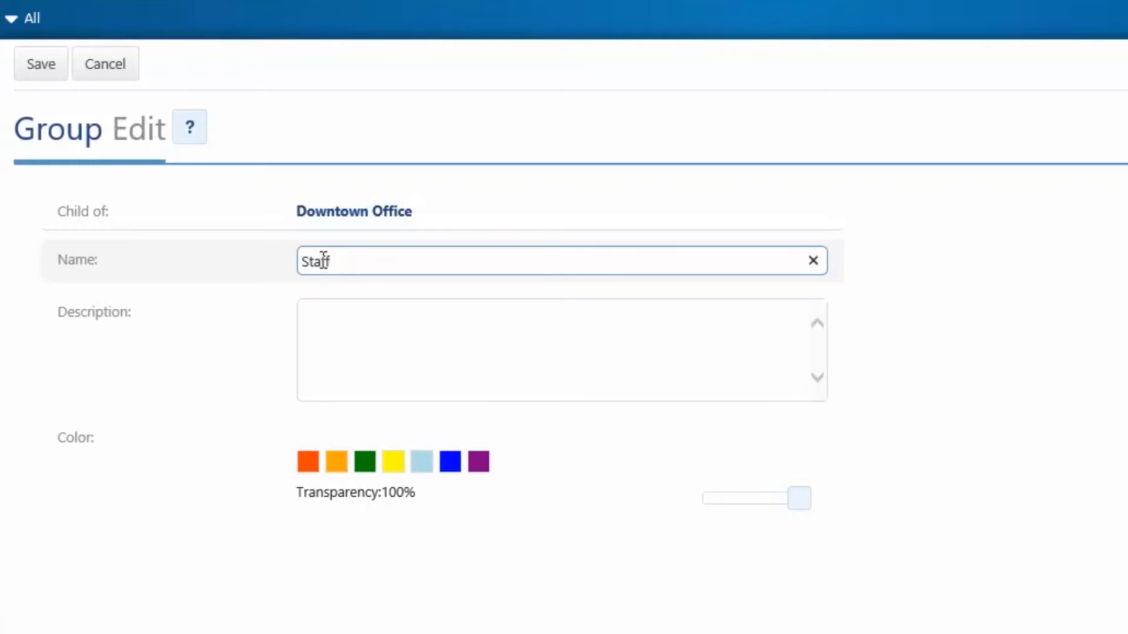
pyautogui.click(44, 72)
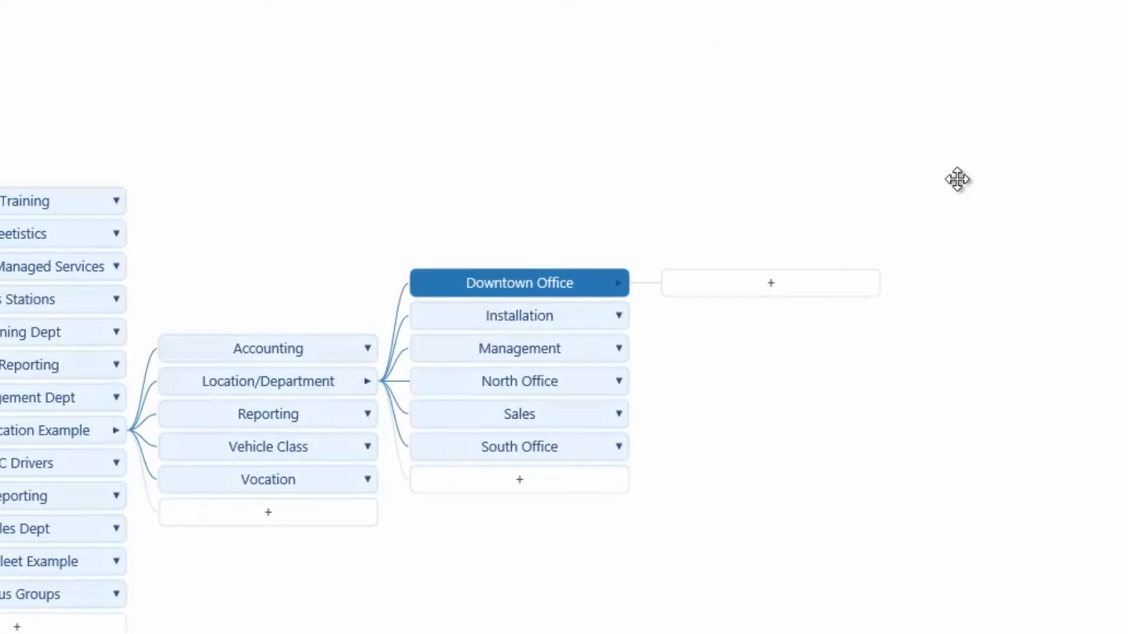
# Examine the Vehicle Class branch of Multi-Location Example down to the subgroups of Light Truck
pyautogui.click(273, 456)
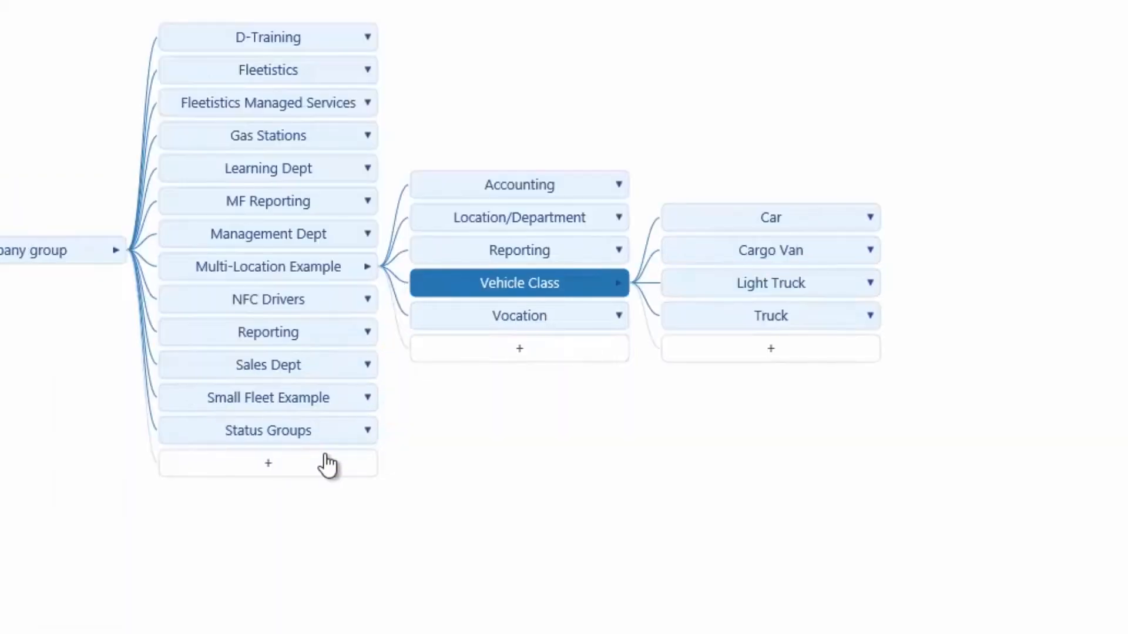
pyautogui.click(770, 283)
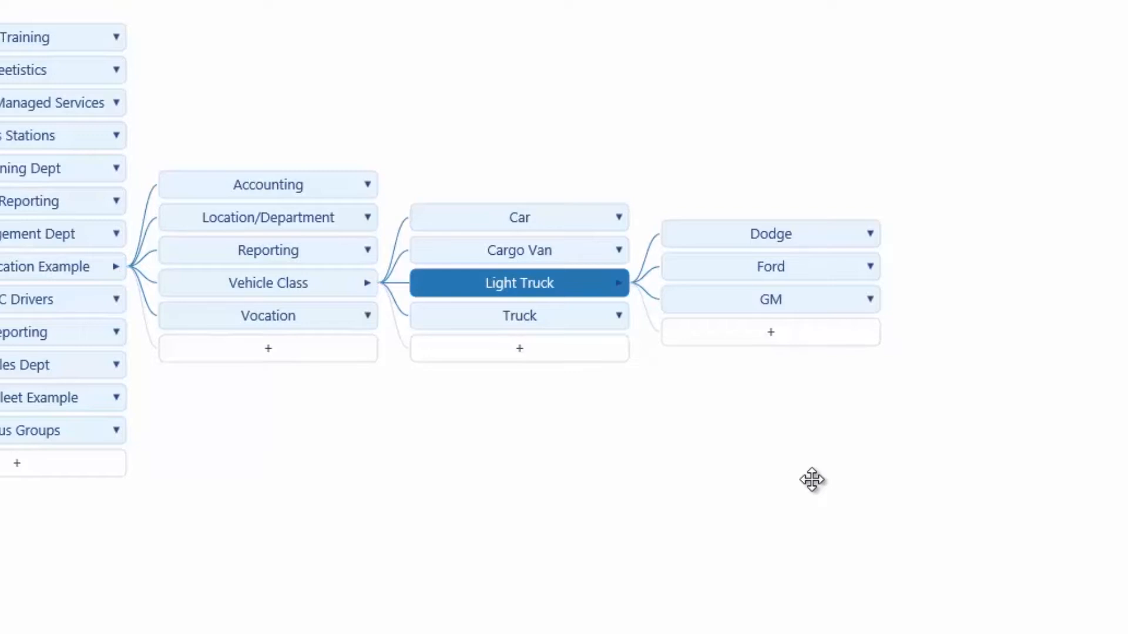
pyautogui.moveTo(812, 480); pyautogui.dragTo(1000, 550)
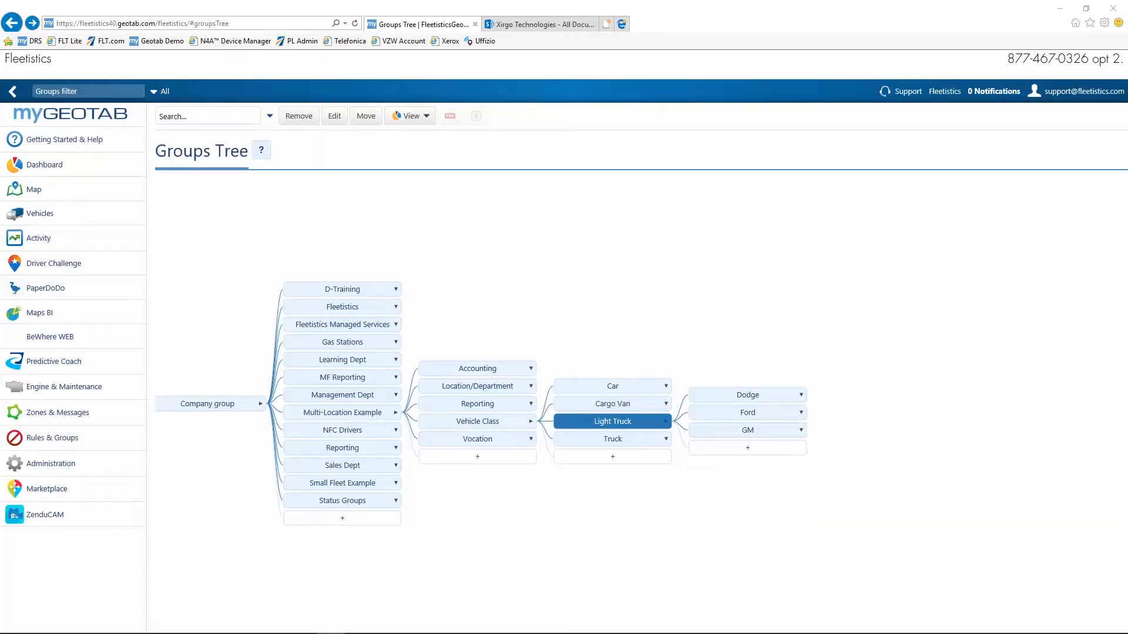
# Assign the vehicle Route 01 - DA - F150 to the Ford group under Small Fleet Example, Vehicles Class, Light Trucks
pyautogui.click(64, 215)
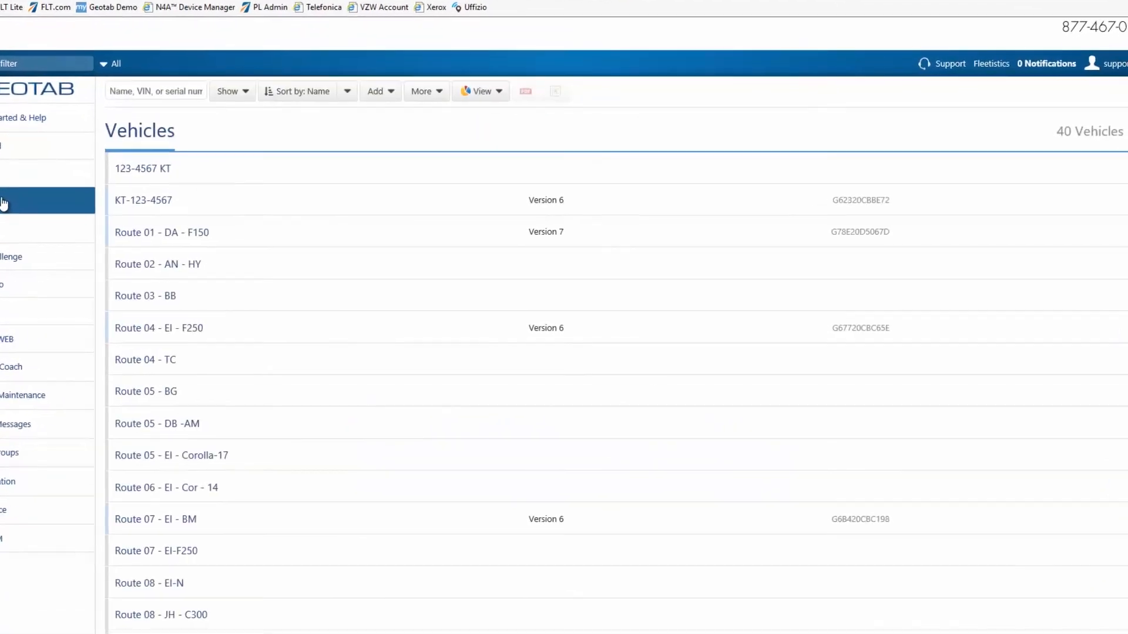
pyautogui.click(193, 233)
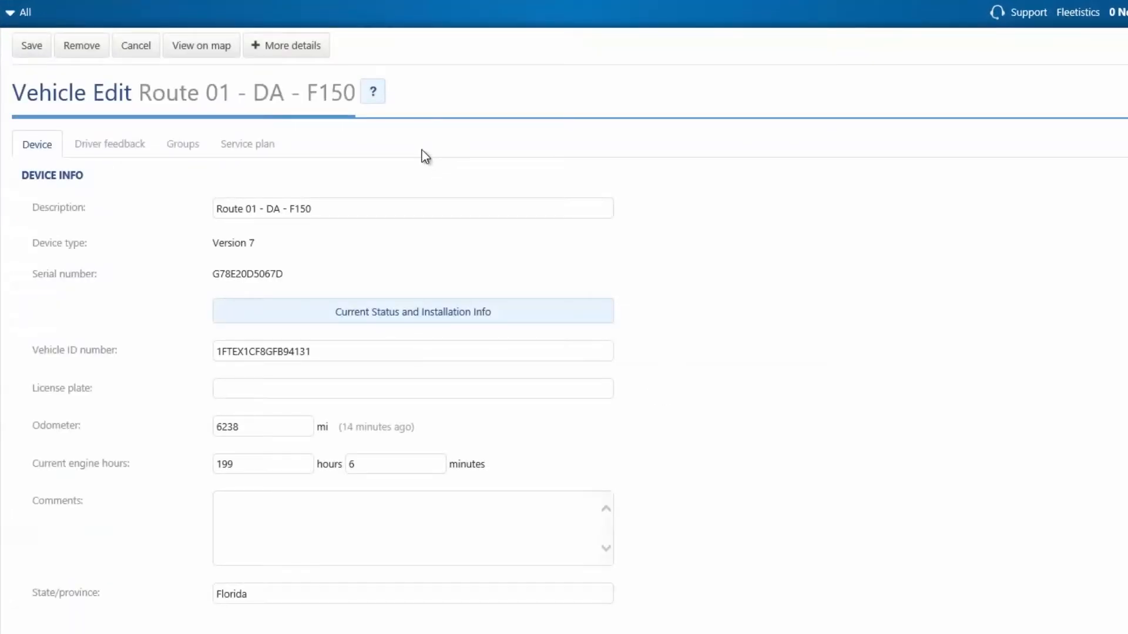
pyautogui.click(183, 151)
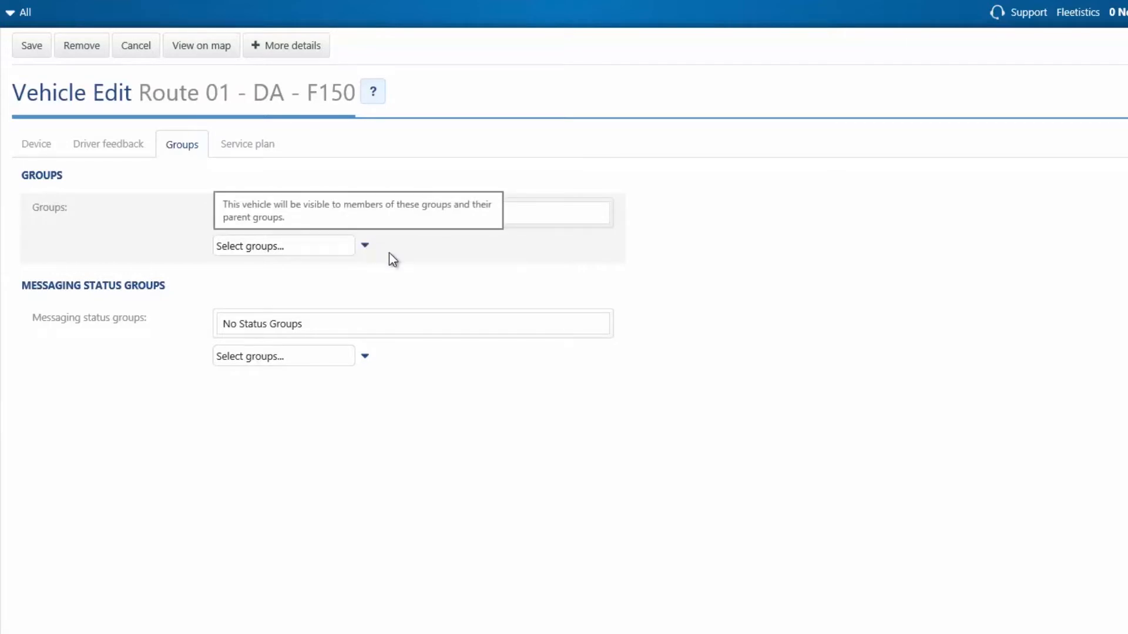
pyautogui.click(365, 247)
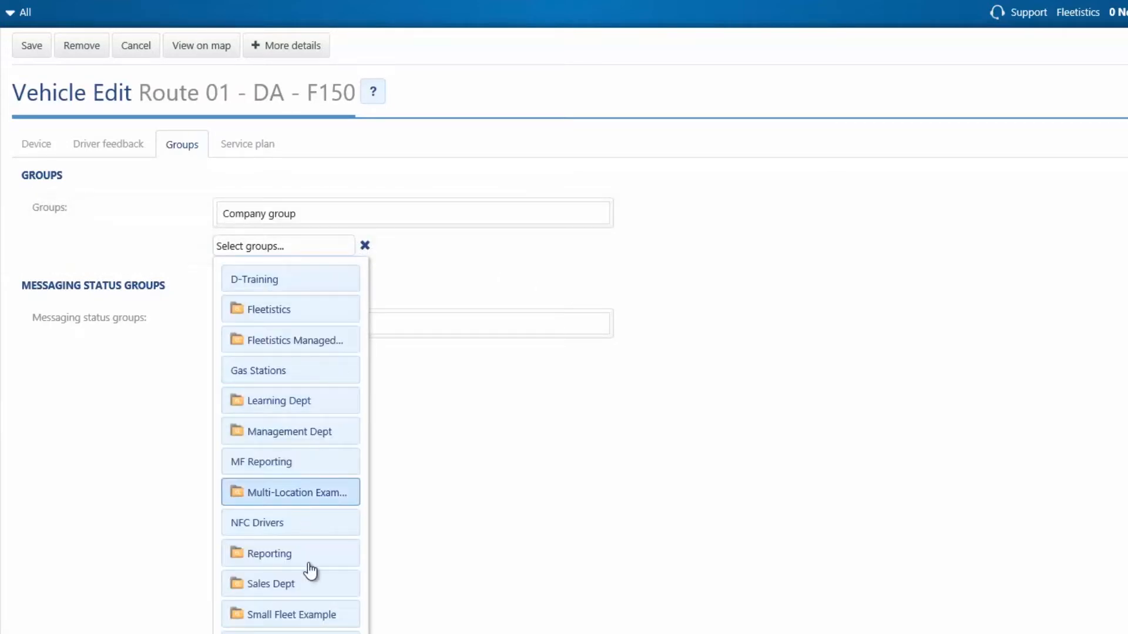
pyautogui.click(304, 612)
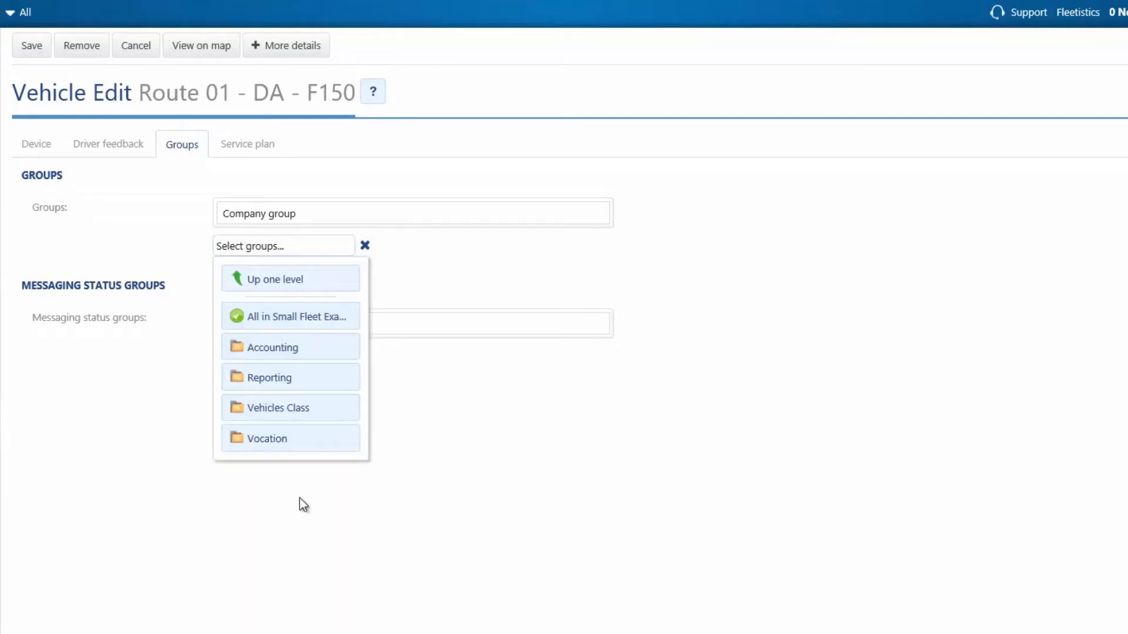
pyautogui.click(304, 408)
pyautogui.click(307, 410)
pyautogui.click(303, 385)
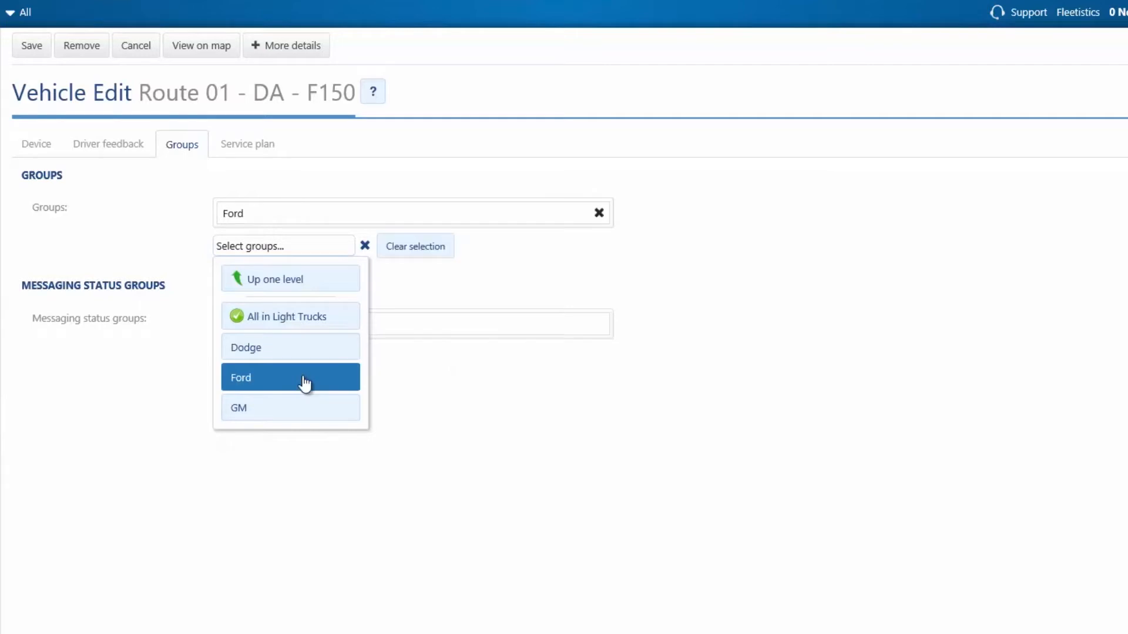
# Choose further groups for the vehicle from the Reporting and Vocation branches of Small Fleet Example and save the vehicle
pyautogui.click(275, 285)
pyautogui.click(275, 285)
pyautogui.click(297, 380)
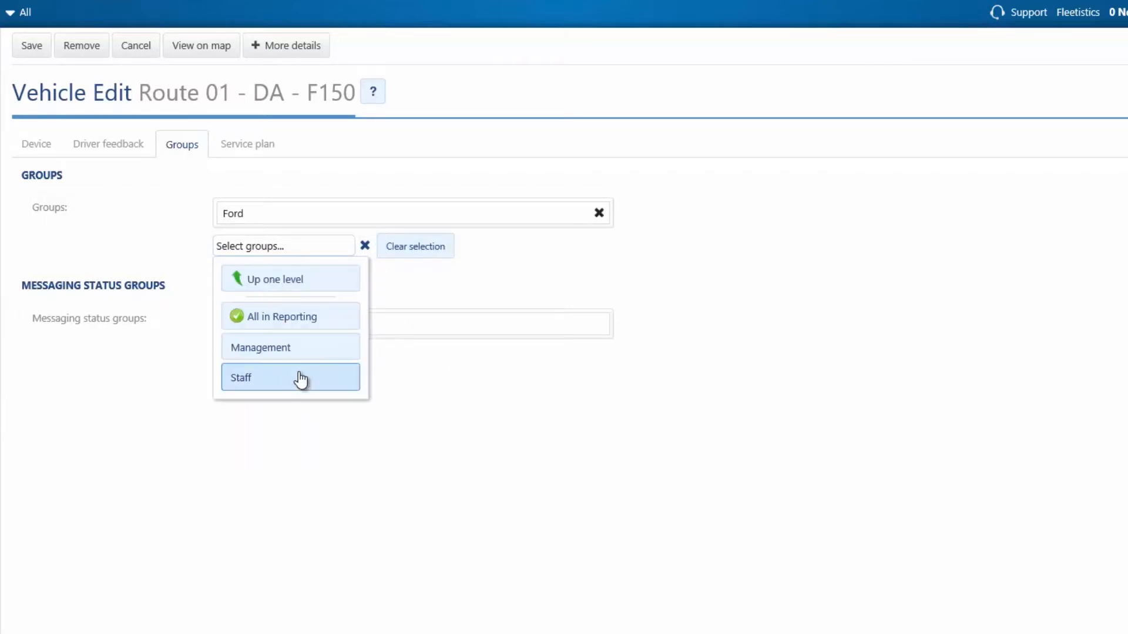
pyautogui.click(290, 285)
pyautogui.click(289, 438)
pyautogui.click(284, 410)
pyautogui.click(290, 287)
pyautogui.click(288, 373)
pyautogui.click(288, 403)
pyautogui.click(23, 44)
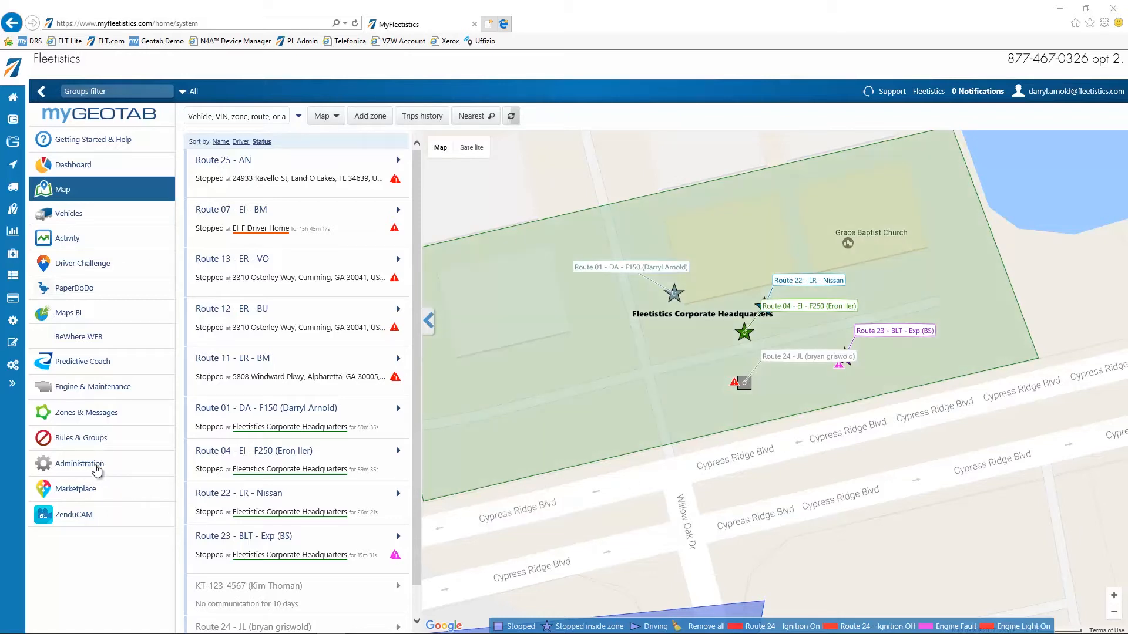
# Set the data access of the ninth user in the Users list to GA Mgmt Team under Management Dept
pyautogui.click(122, 471)
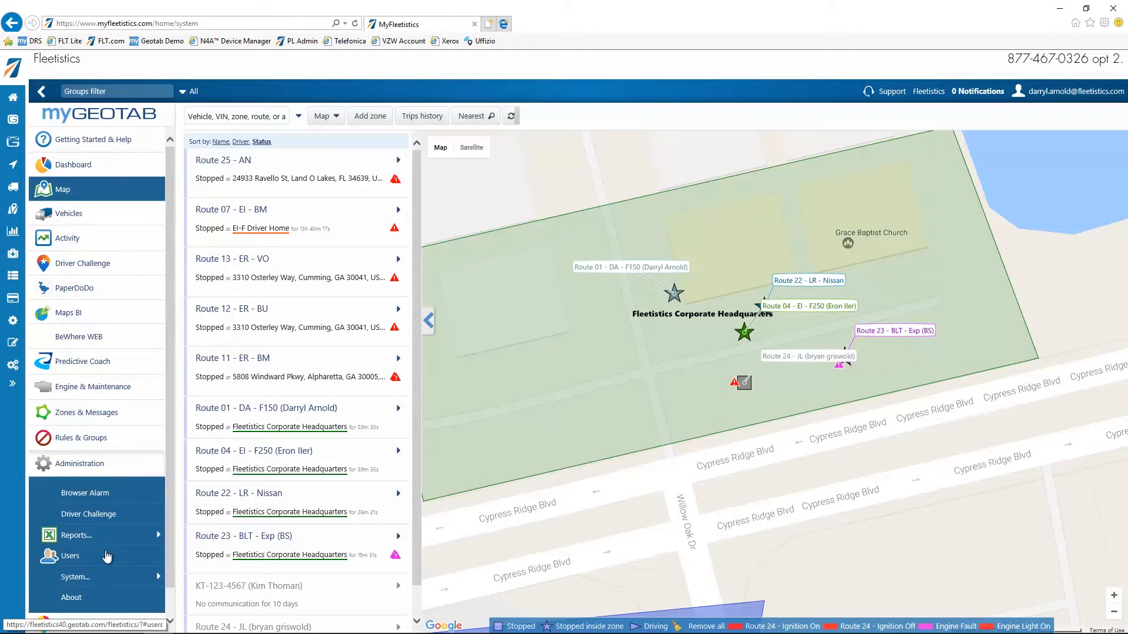
pyautogui.click(106, 557)
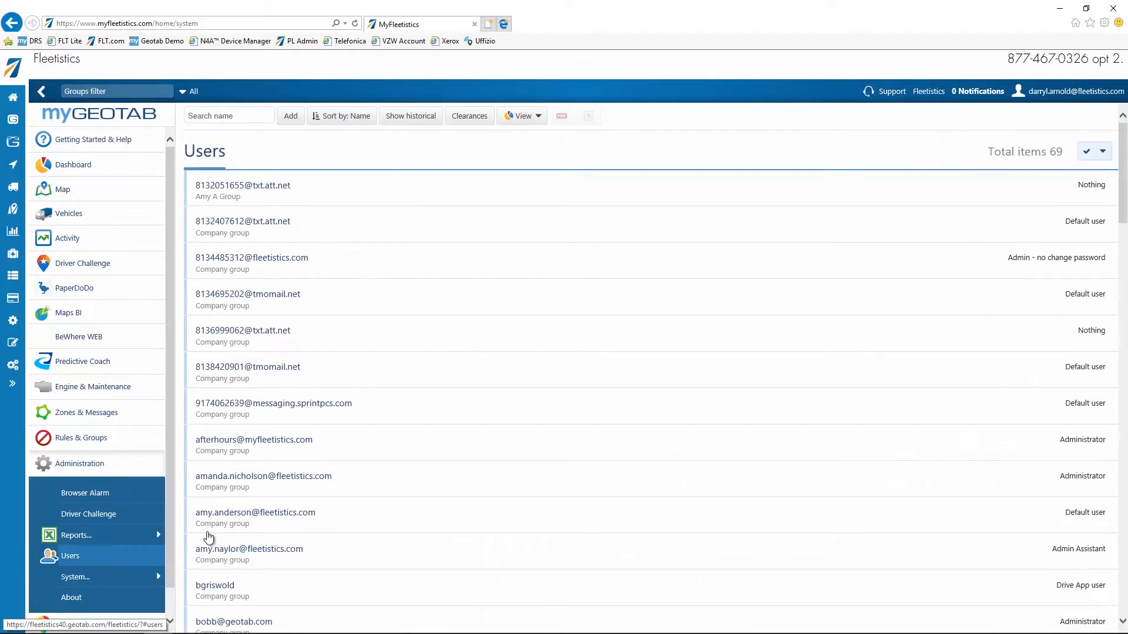
pyautogui.click(312, 478)
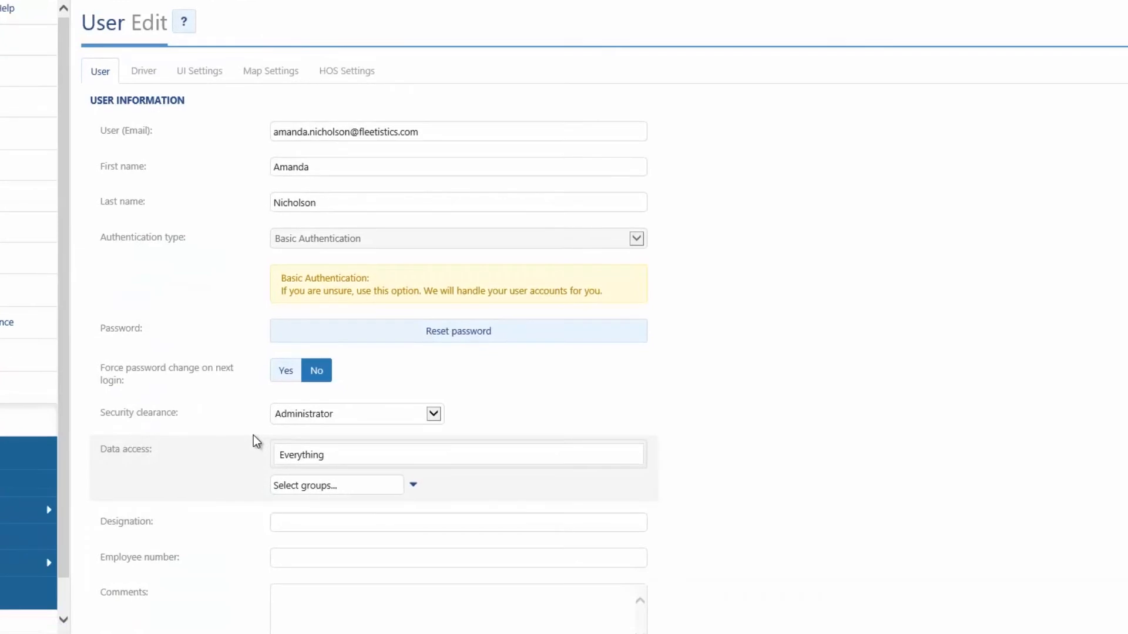
pyautogui.click(413, 486)
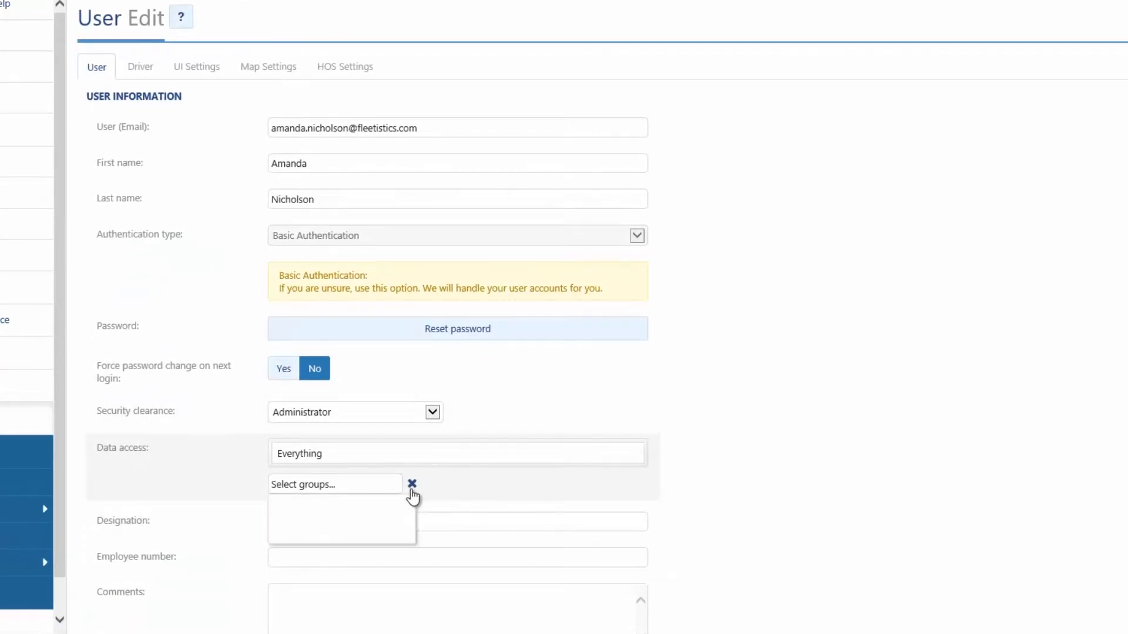
pyautogui.scroll(-3, 373, 561)
pyautogui.click(372, 561)
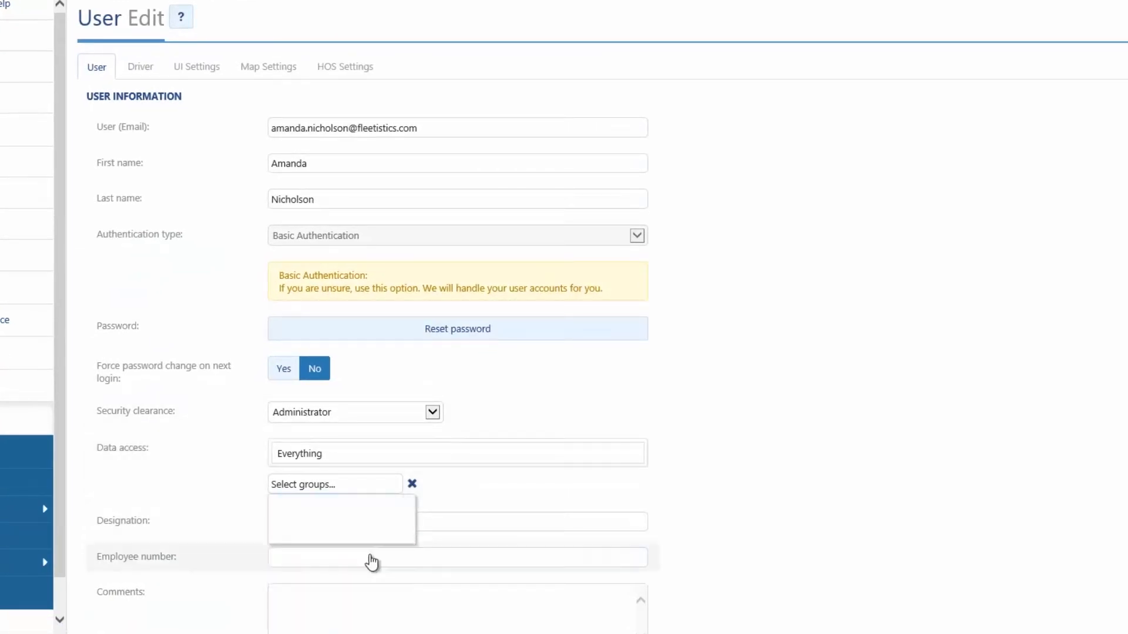
pyautogui.click(350, 608)
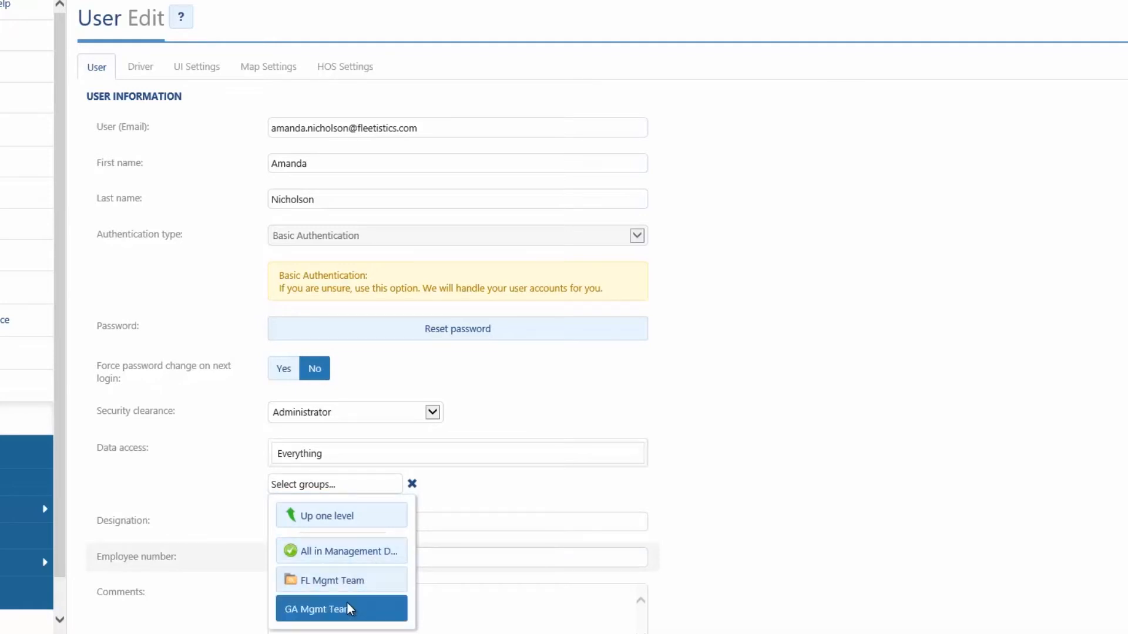
pyautogui.click(762, 502)
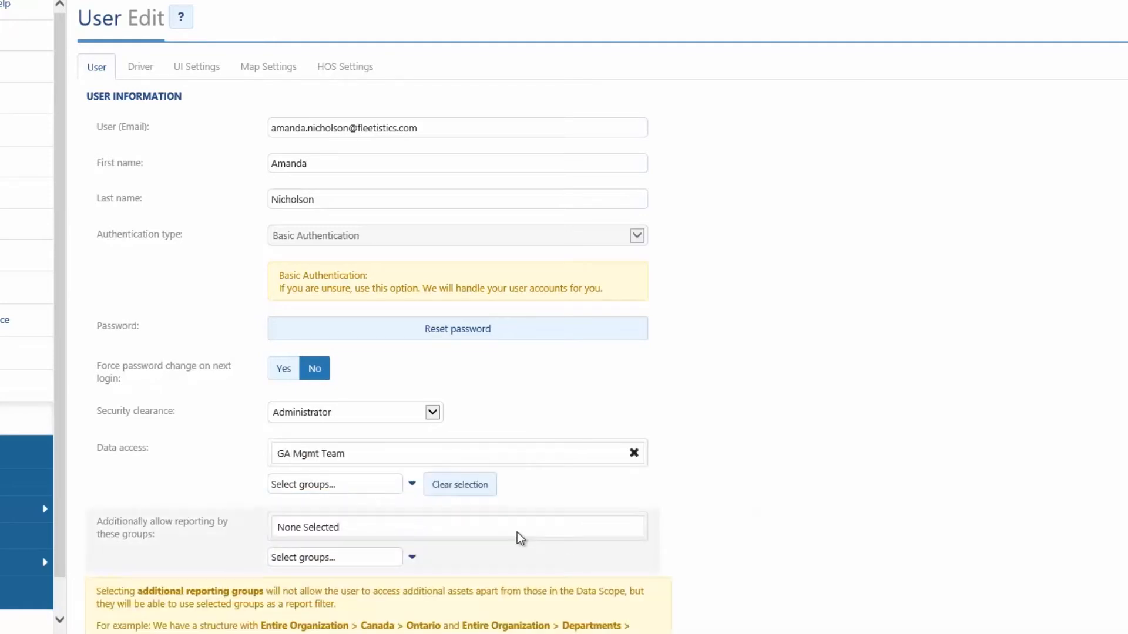
# Additionally allow the user reporting by DA Group under Learning Dept and save the user
pyautogui.click(411, 561)
pyautogui.scroll(-3, 329, 599)
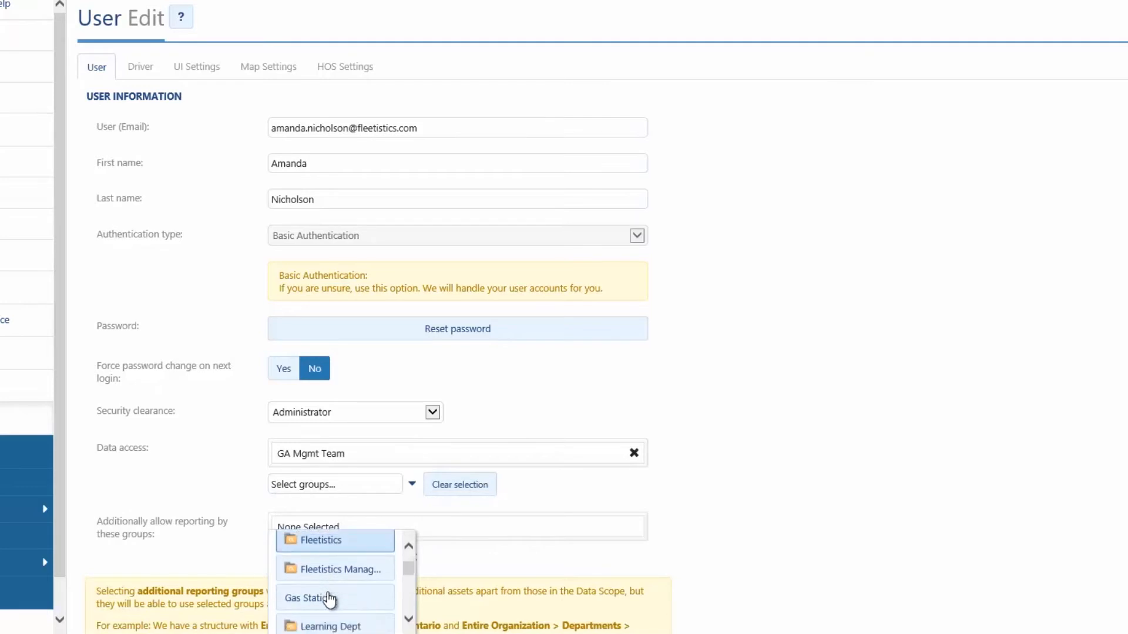
pyautogui.click(328, 588)
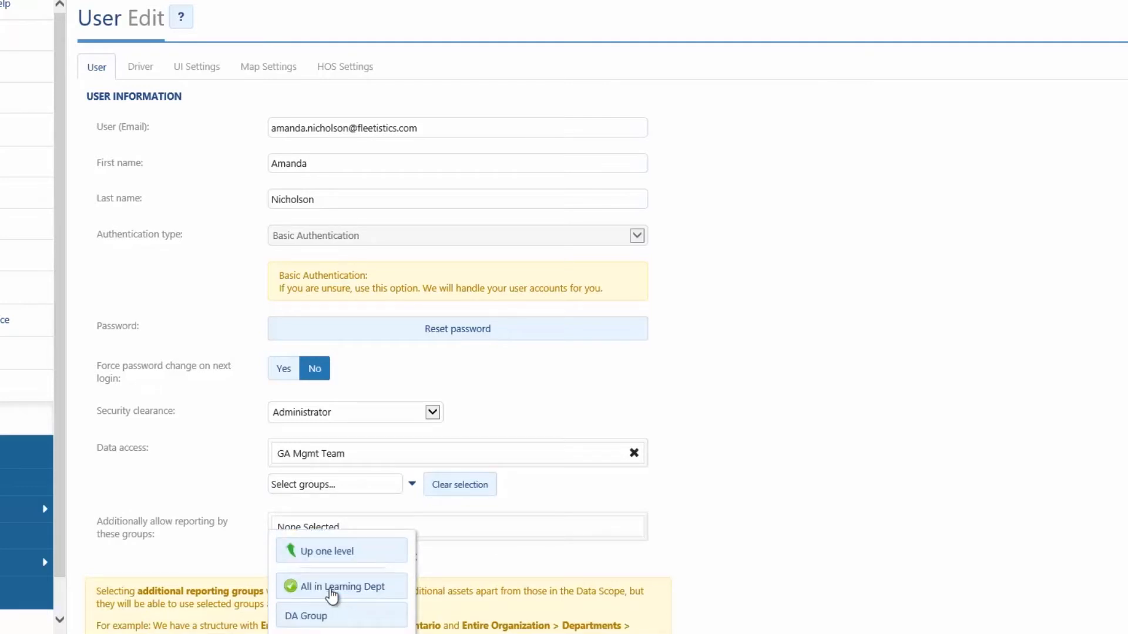
pyautogui.click(340, 615)
pyautogui.click(844, 501)
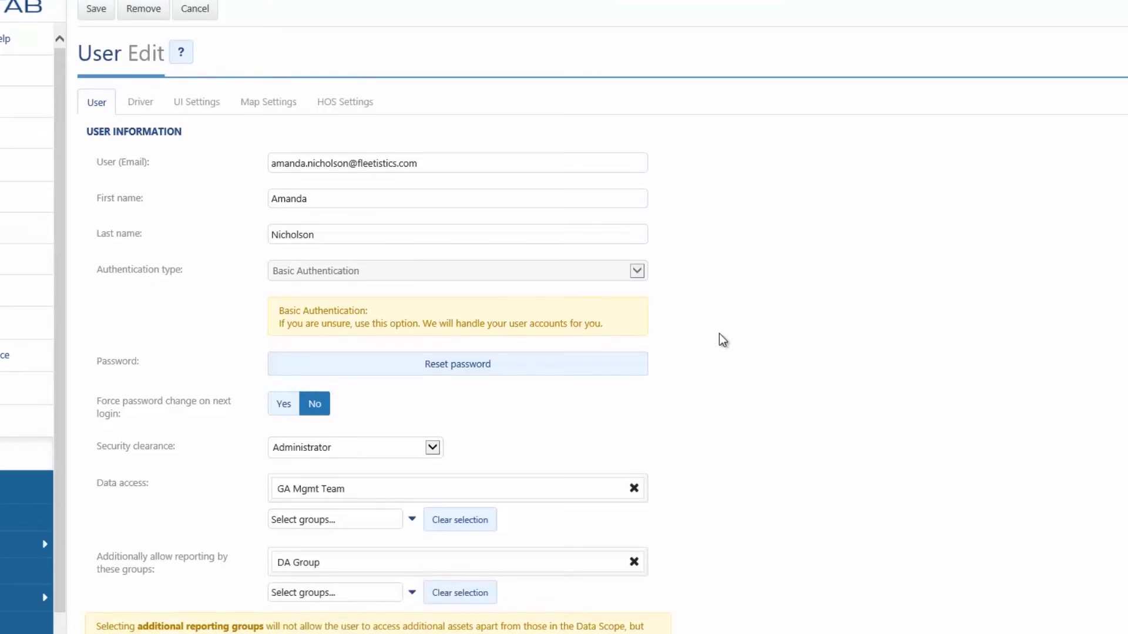
pyautogui.click(96, 5)
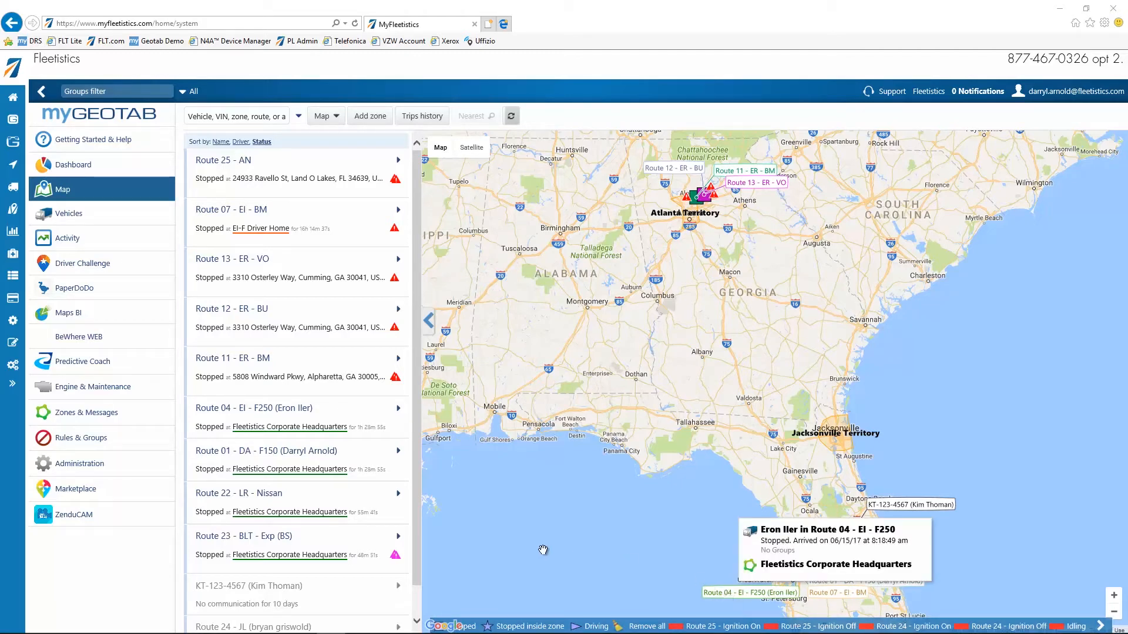
# Open the PTO engaged exception rule for editing and publish it to the first subgroup under Fleetistics
pyautogui.click(109, 443)
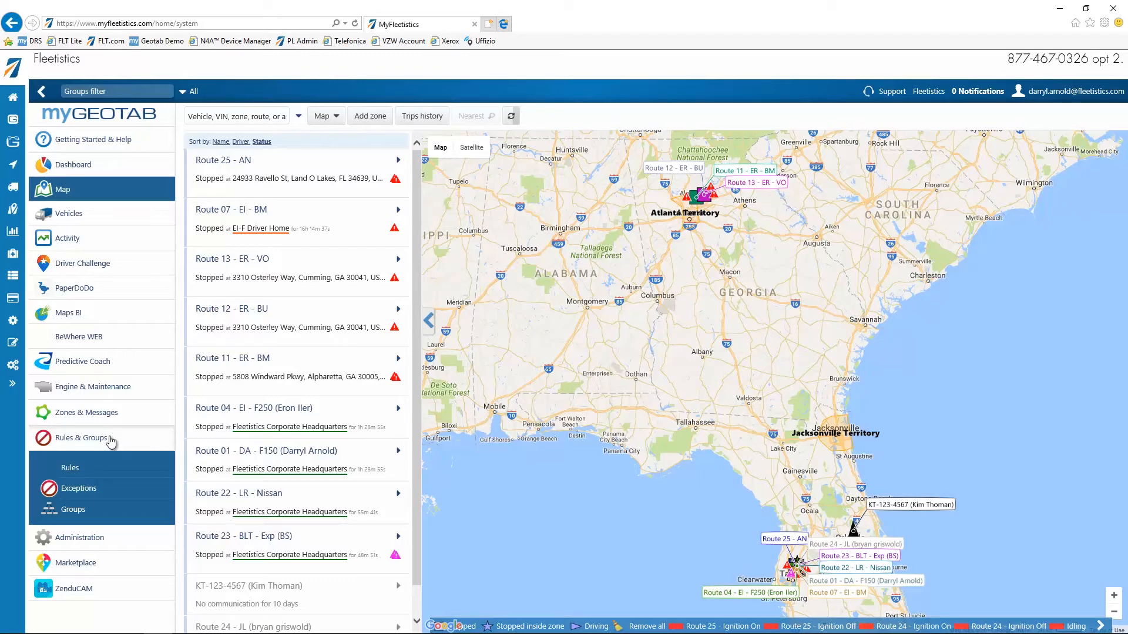
pyautogui.click(121, 470)
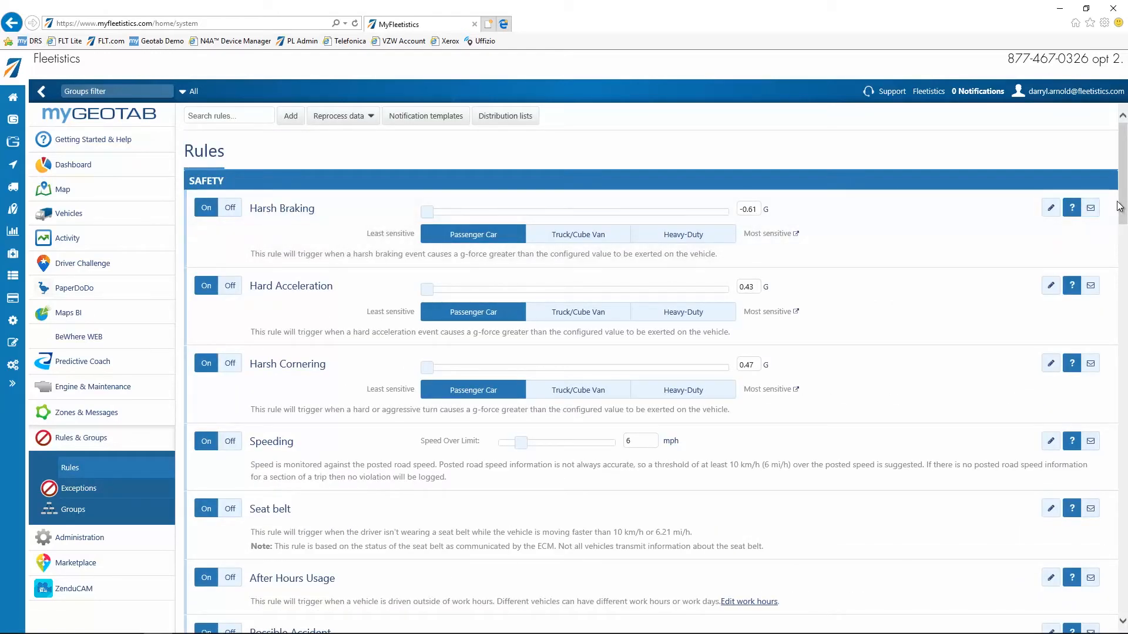
pyautogui.click(1122, 381)
pyautogui.scroll(-20, 1109, 470)
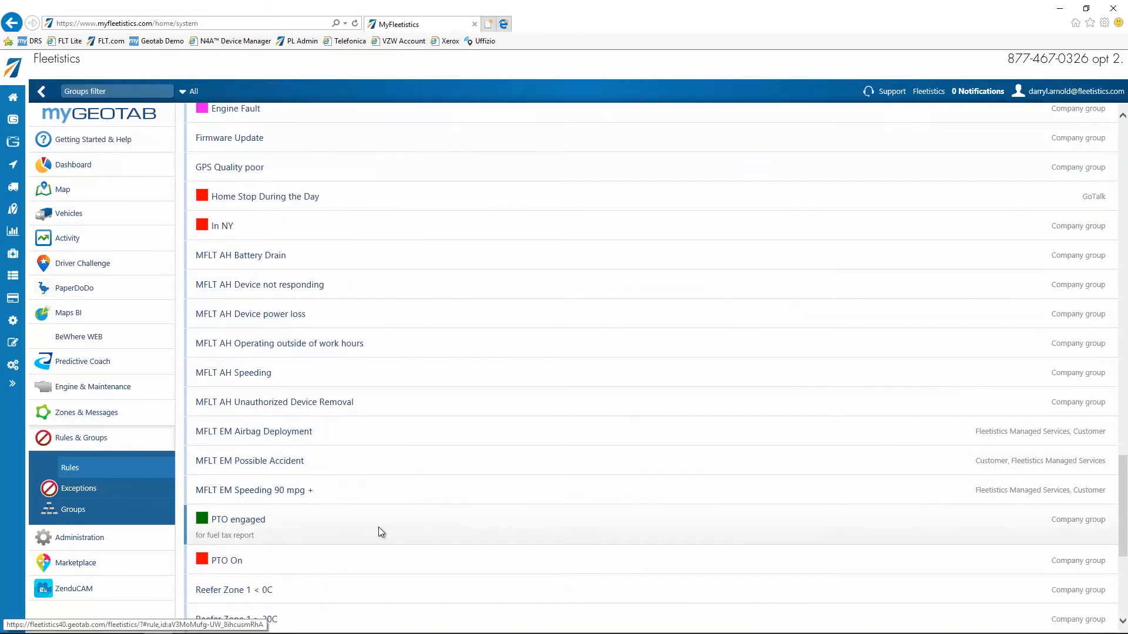
pyautogui.click(379, 527)
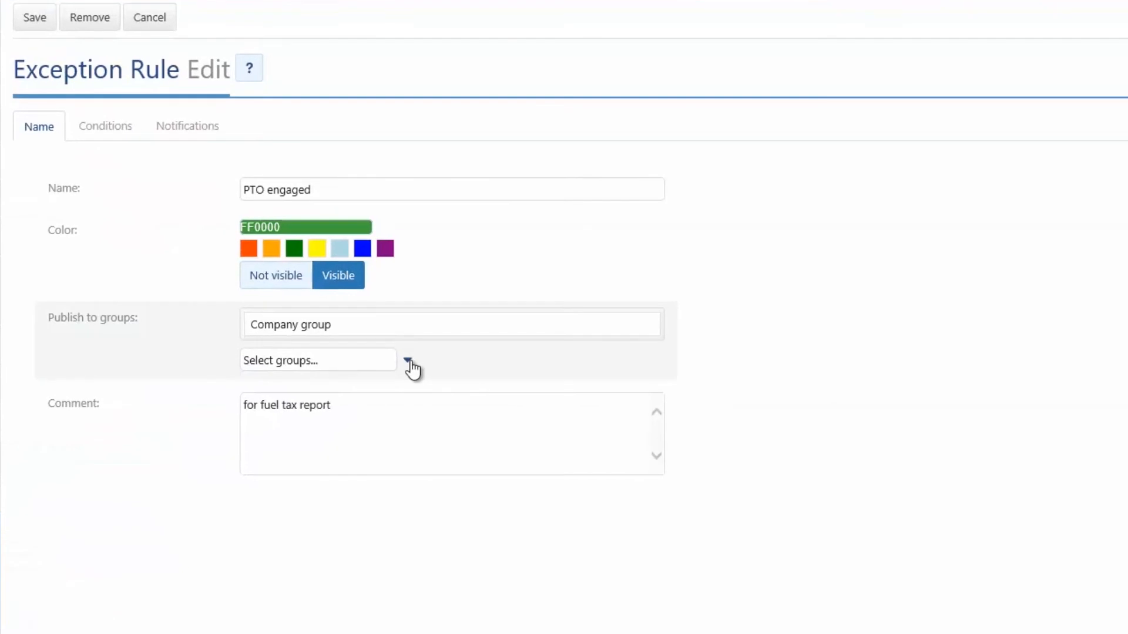
pyautogui.click(410, 362)
pyautogui.click(348, 434)
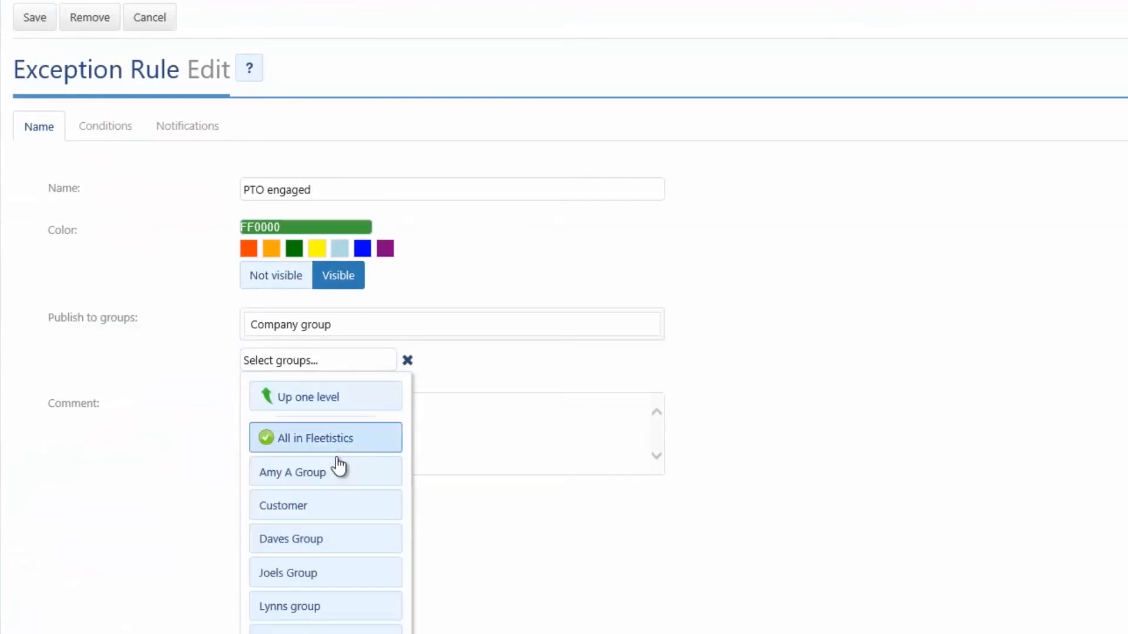
pyautogui.click(337, 468)
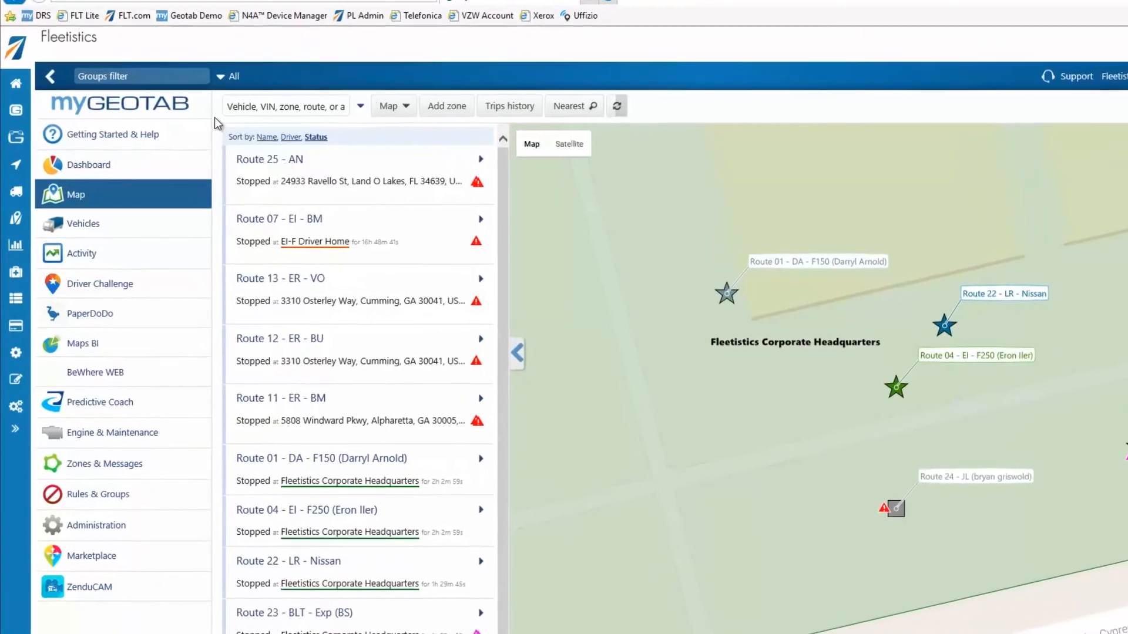
# Filter the map by the third, fifth and seventh groups listed under Fleetistics to view their vehicles, and clear the filter
pyautogui.click(219, 78)
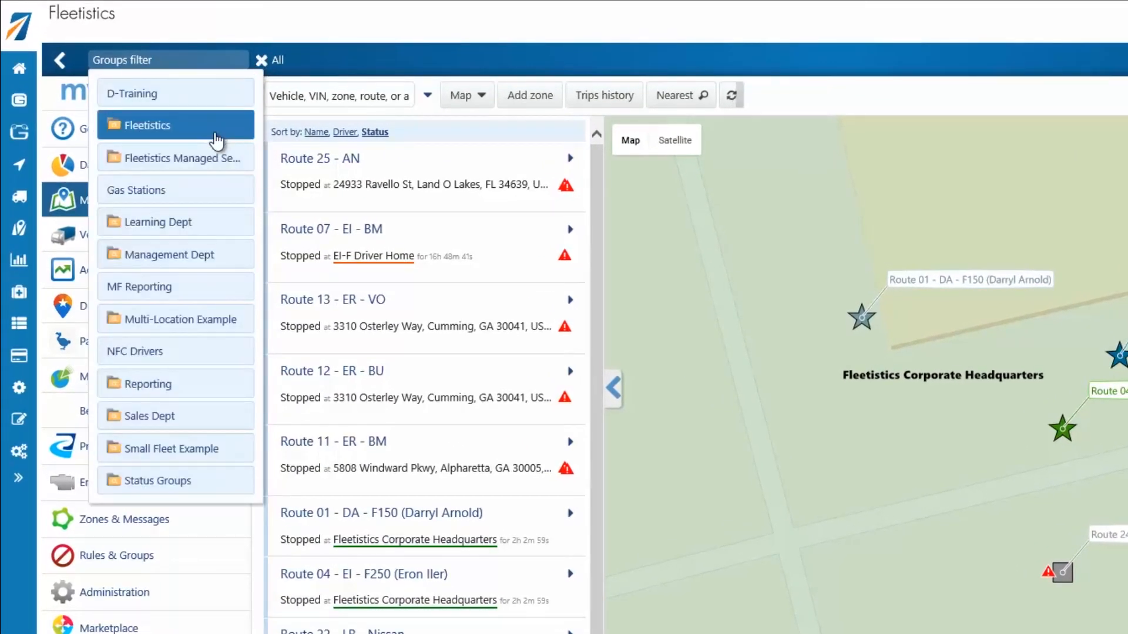
pyautogui.click(218, 134)
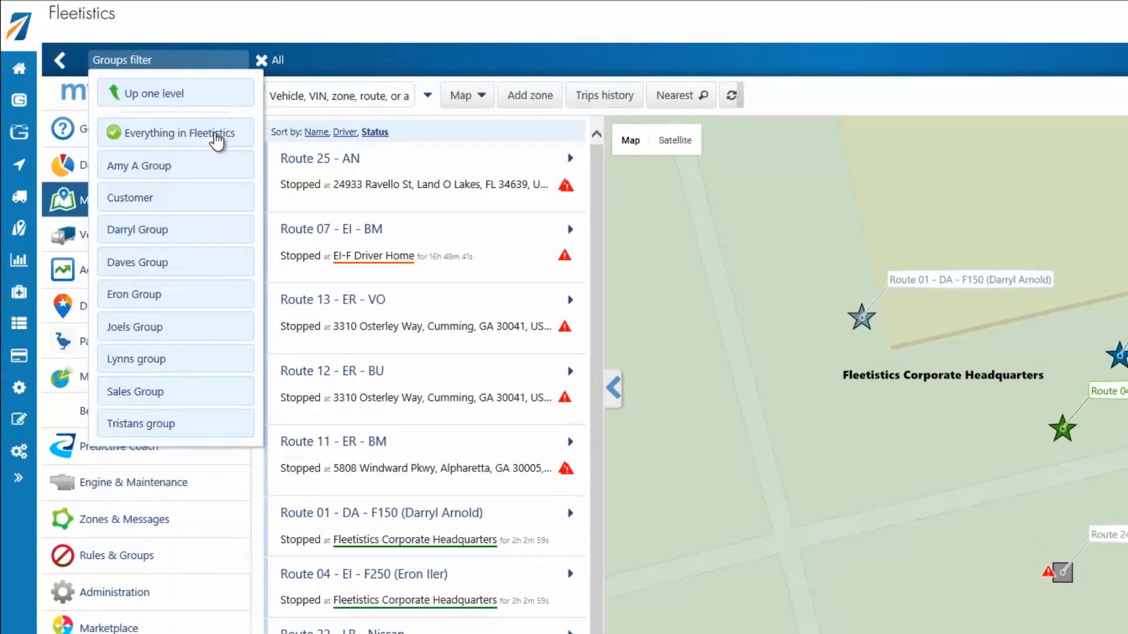
pyautogui.click(201, 242)
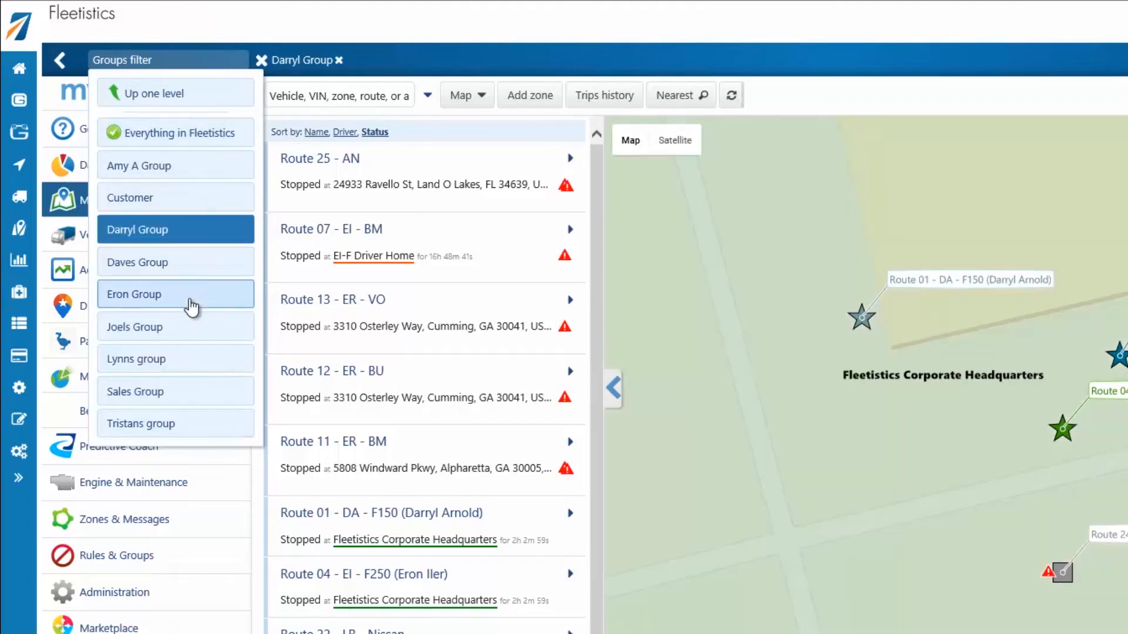
pyautogui.click(191, 299)
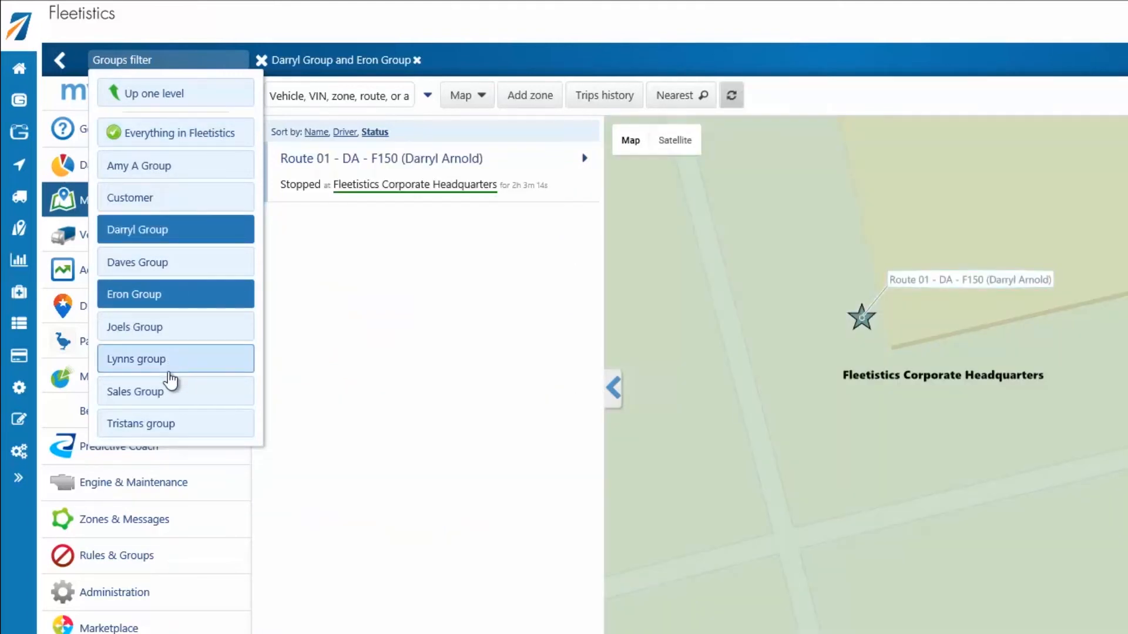
pyautogui.click(171, 370)
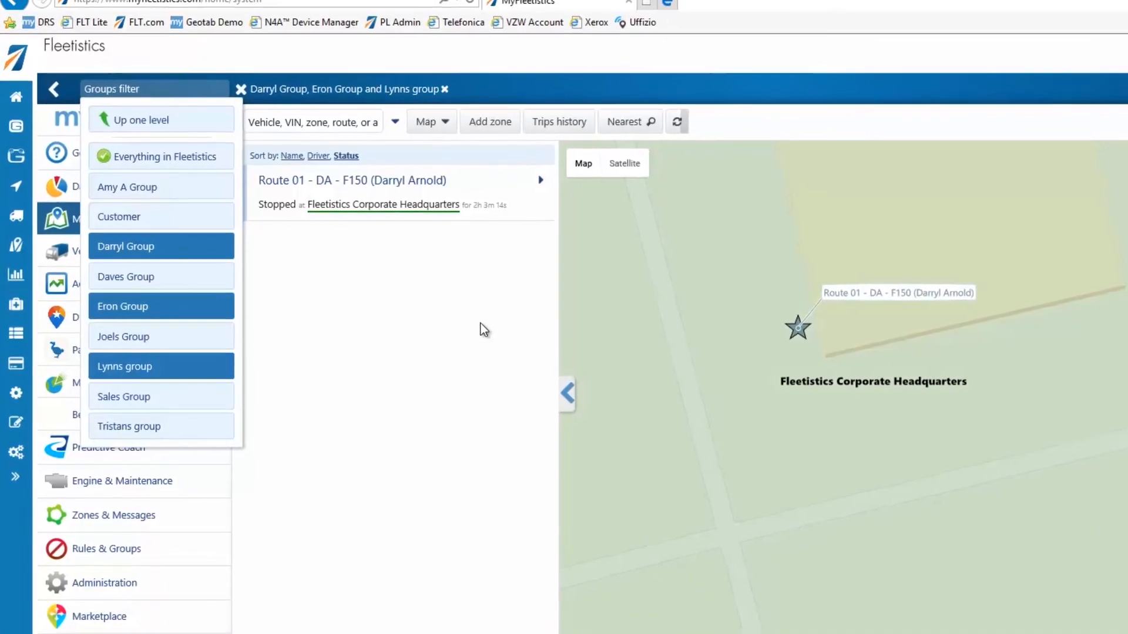
pyautogui.click(488, 323)
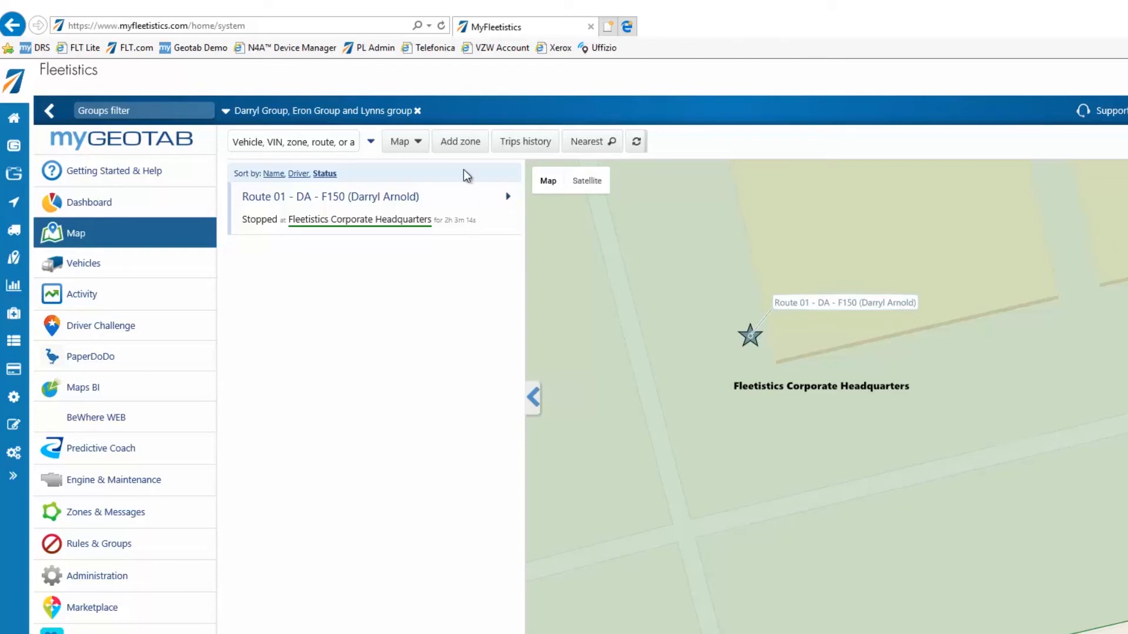
pyautogui.click(417, 111)
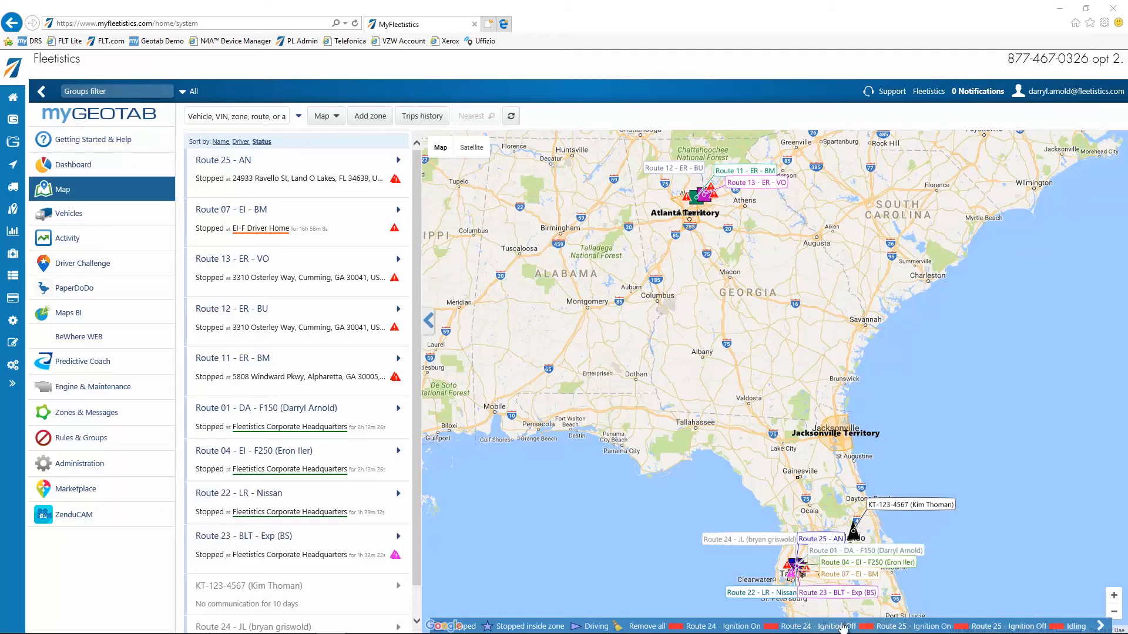
# Review the Fleetistics branch of the Groups Tree and the data access setting of the ninth listed user
pyautogui.click(76, 449)
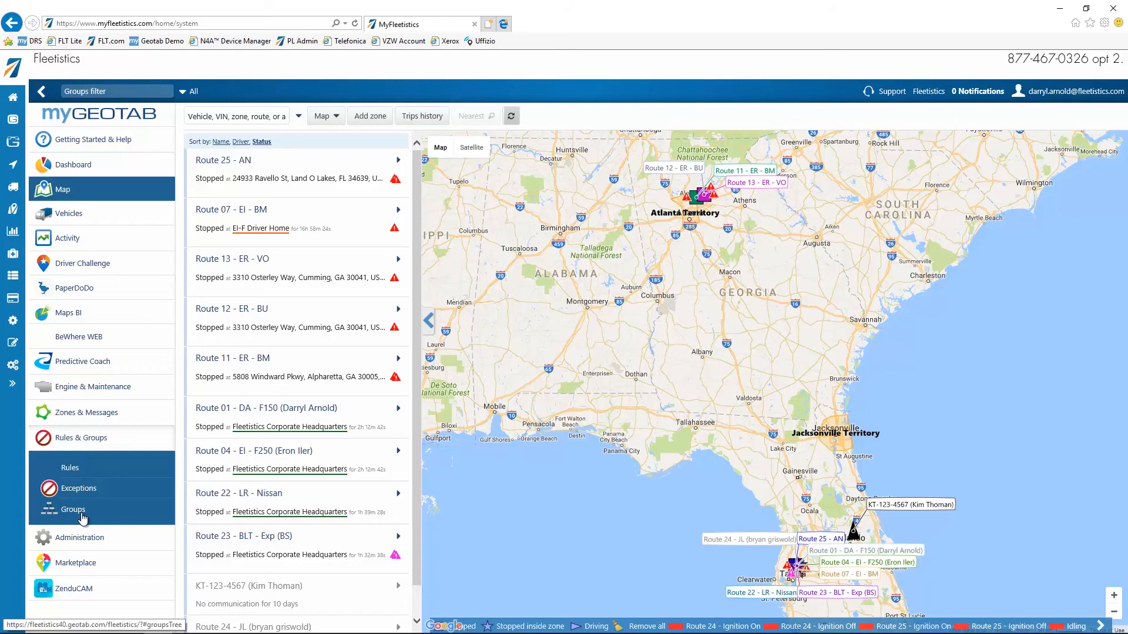
pyautogui.click(83, 518)
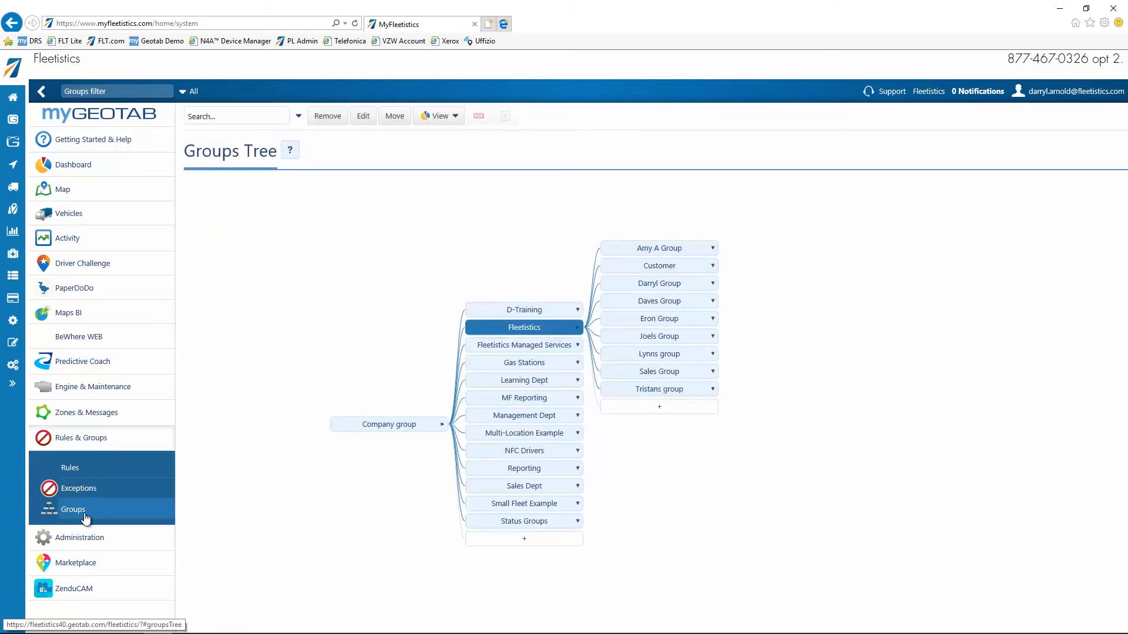
pyautogui.click(83, 537)
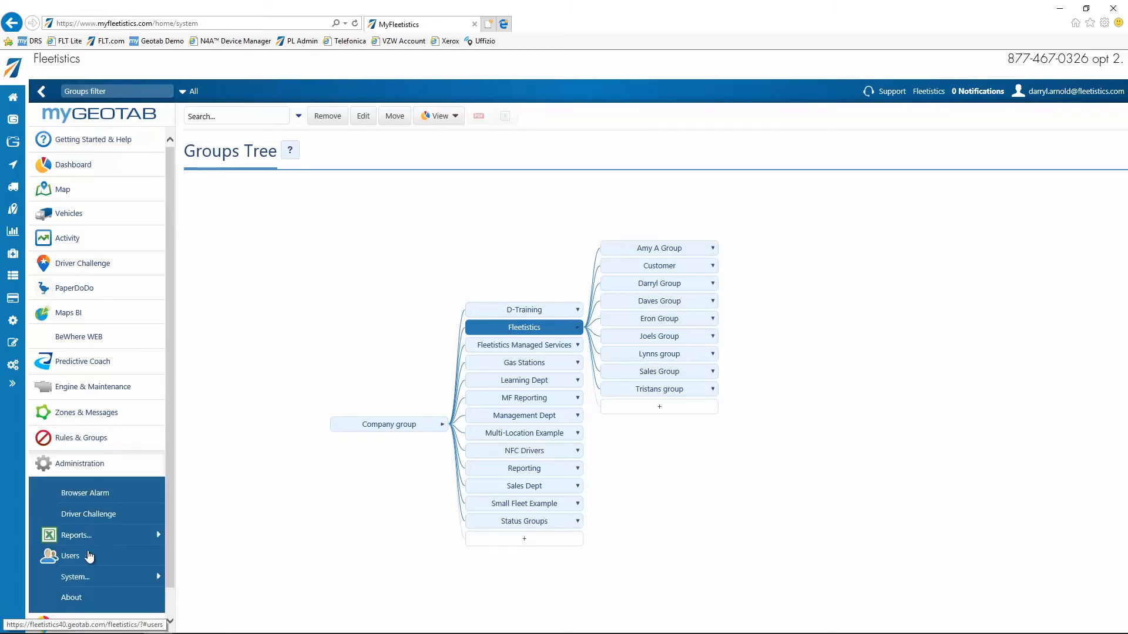
pyautogui.click(88, 556)
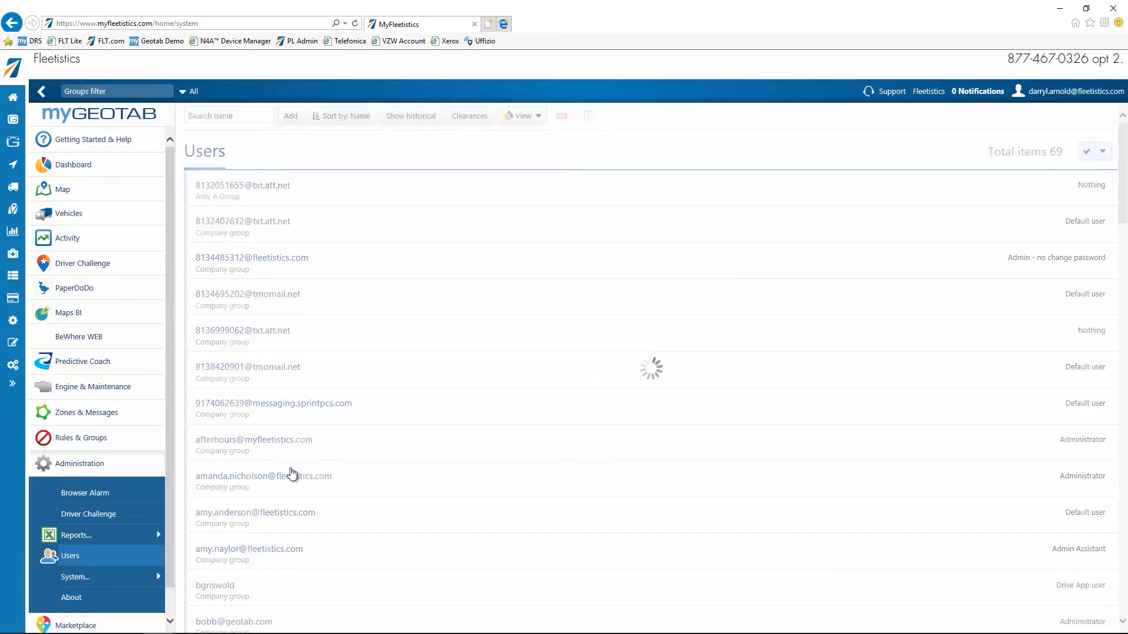
pyautogui.click(292, 484)
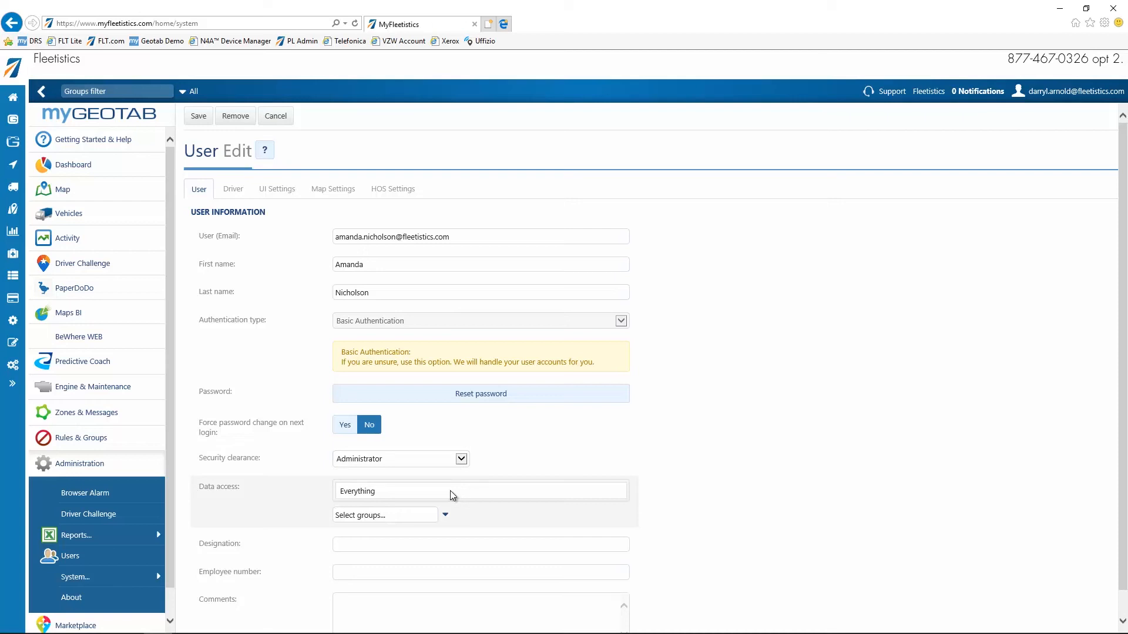
# Return to the map and limit its vehicles to the third, fifth and seventh groups under Fleetistics
pyautogui.click(97, 196)
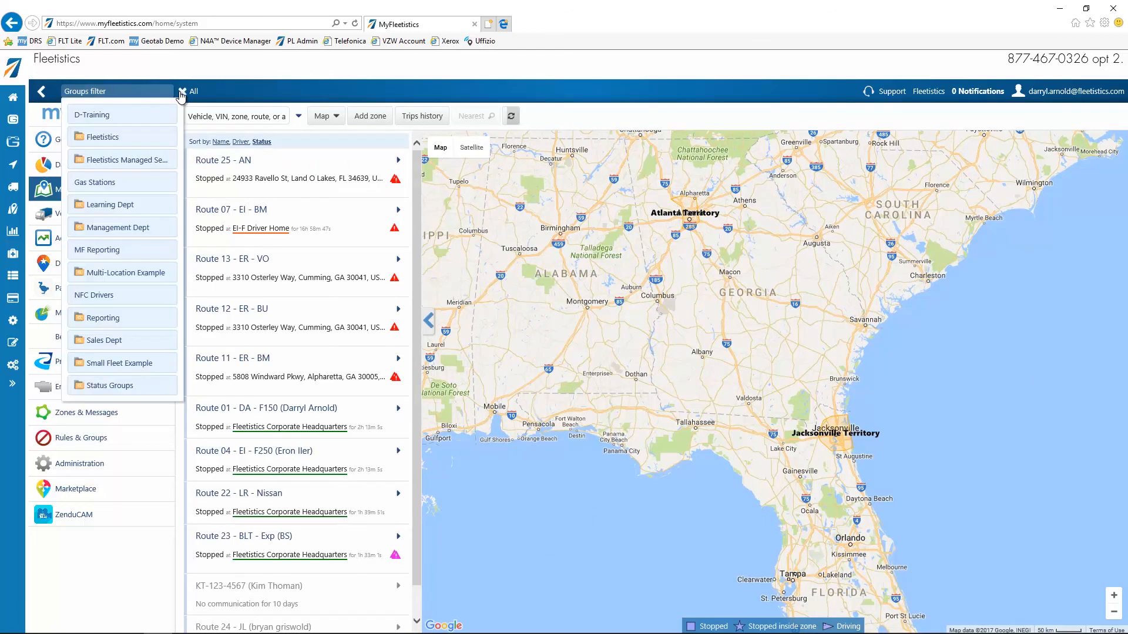
pyautogui.click(135, 139)
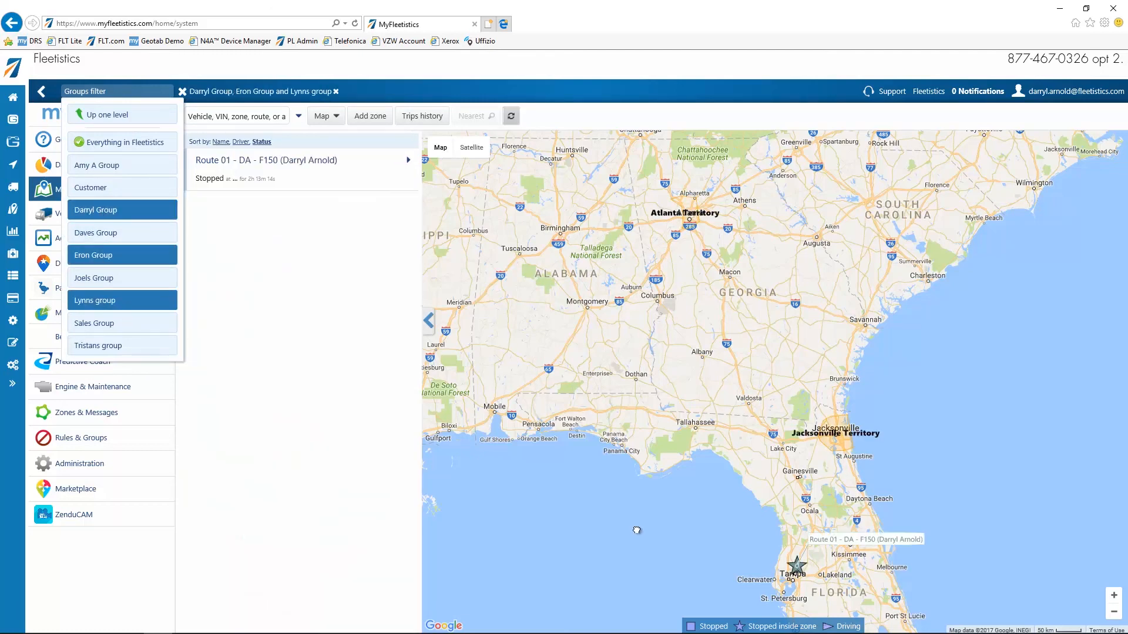
pyautogui.click(507, 474)
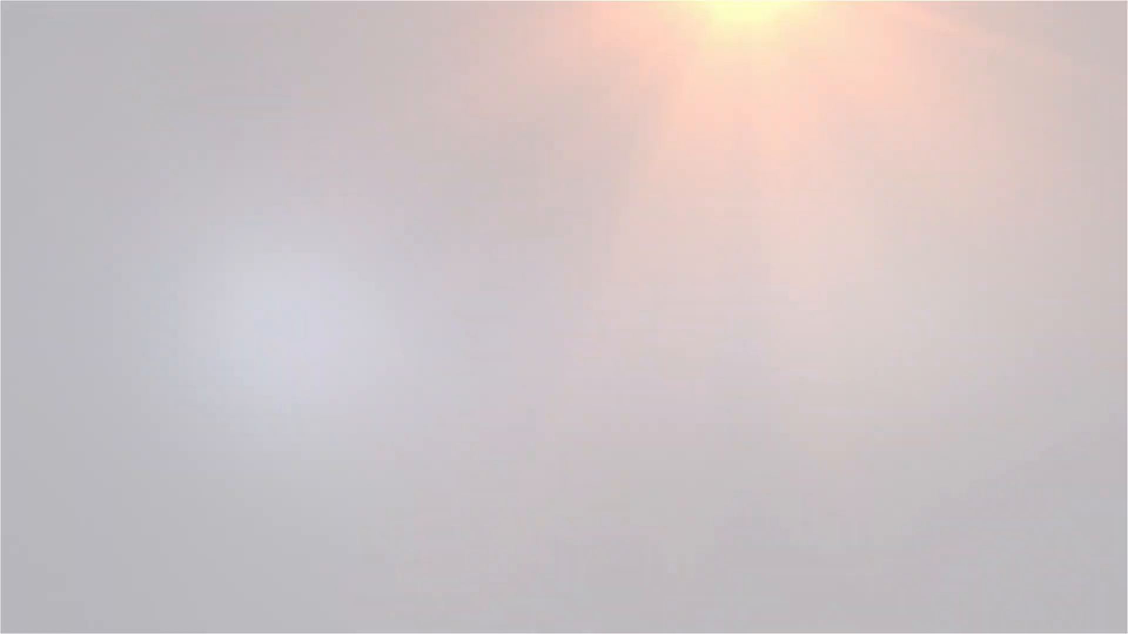